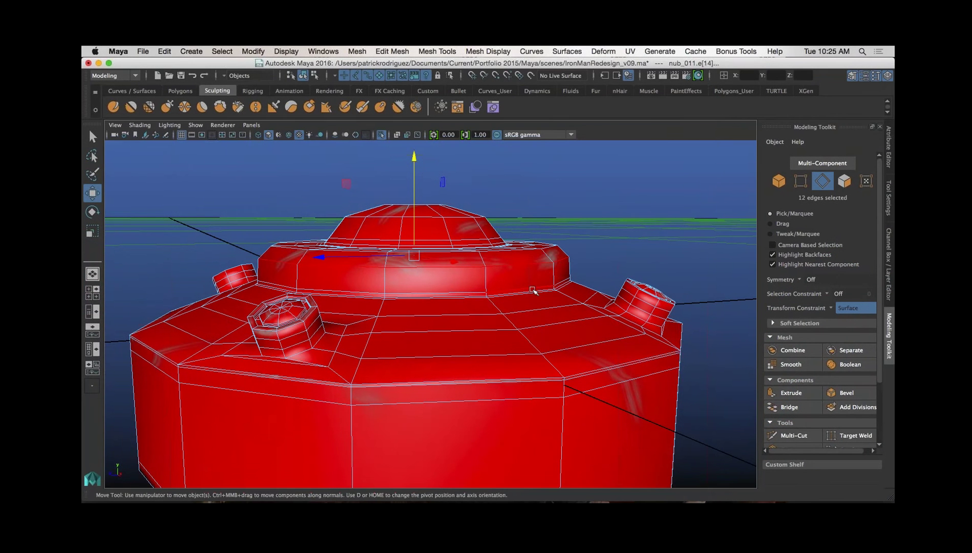
Step: Switch from edge selection to object mode and select the whole red model
{"action": "scroll", "coordinate": [554, 332], "scroll_direction": "down", "scroll_amount": 5}
{"action": "left_click_drag", "start_coordinate": [539, 344], "coordinate": [554, 319], "text": "alt"}
{"action": "left_click_drag", "start_coordinate": [561, 357], "coordinate": [452, 329], "text": "alt"}
{"action": "right_click_drag", "start_coordinate": [451, 329], "coordinate": [502, 200]}
{"action": "left_click_drag", "start_coordinate": [432, 417], "coordinate": [487, 341]}
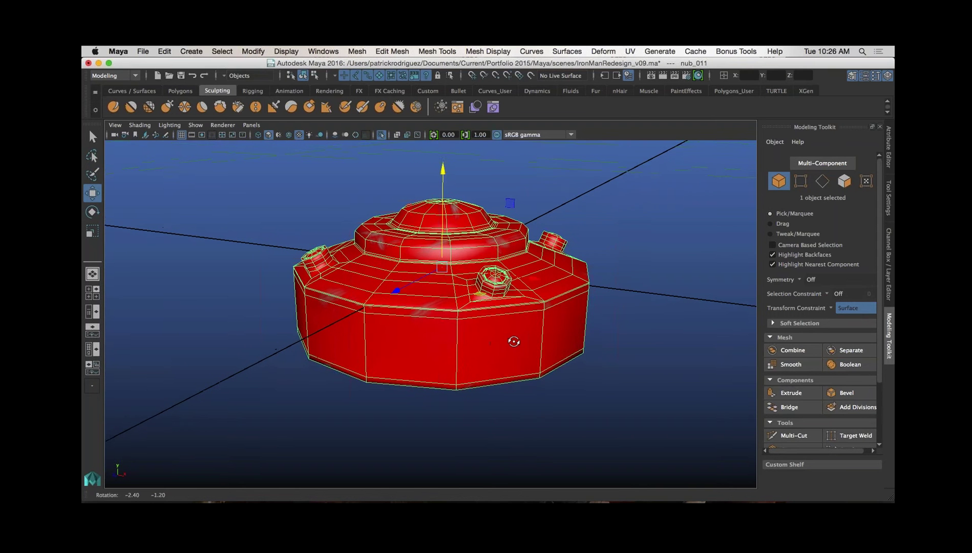
Step: Insert an edge loop around the model's vertical side wall with the Insert Edge Loop tool
{"action": "scroll", "coordinate": [491, 317], "scroll_direction": "up", "scroll_amount": 2}
{"action": "scroll", "coordinate": [491, 318], "scroll_direction": "up", "scroll_amount": 1}
{"action": "right_click_drag", "start_coordinate": [463, 346], "coordinate": [462, 215]}
{"action": "right_click_drag", "start_coordinate": [462, 343], "coordinate": [417, 257], "text": "shift"}
{"action": "left_click_drag", "start_coordinate": [462, 328], "coordinate": [466, 373]}
{"action": "left_click_drag", "start_coordinate": [501, 334], "coordinate": [538, 341], "text": "alt"}
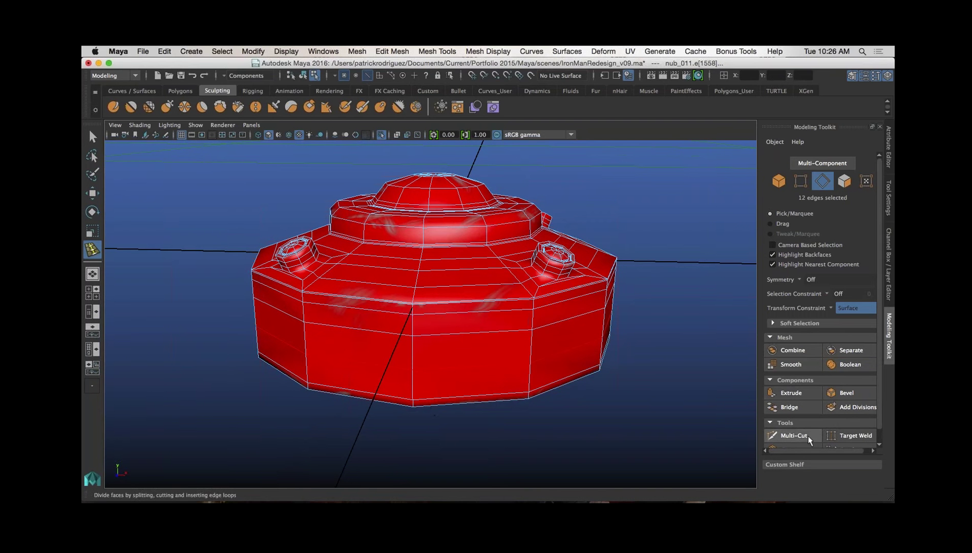
Step: Activate the Target Weld tool and display the model with the default gray material
{"action": "left_click", "coordinate": [854, 436]}
{"action": "left_click_drag", "start_coordinate": [474, 333], "coordinate": [543, 349]}
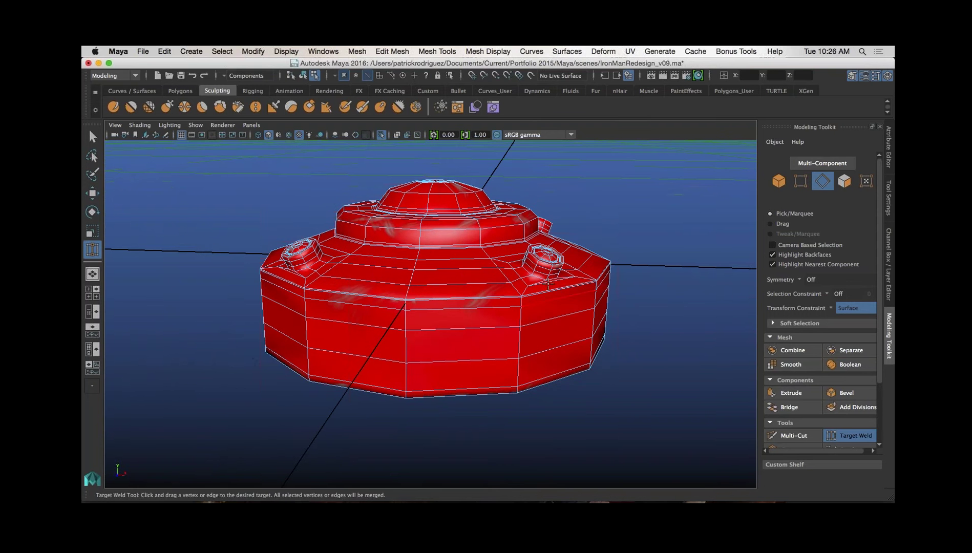
{"action": "left_click", "coordinate": [278, 135]}
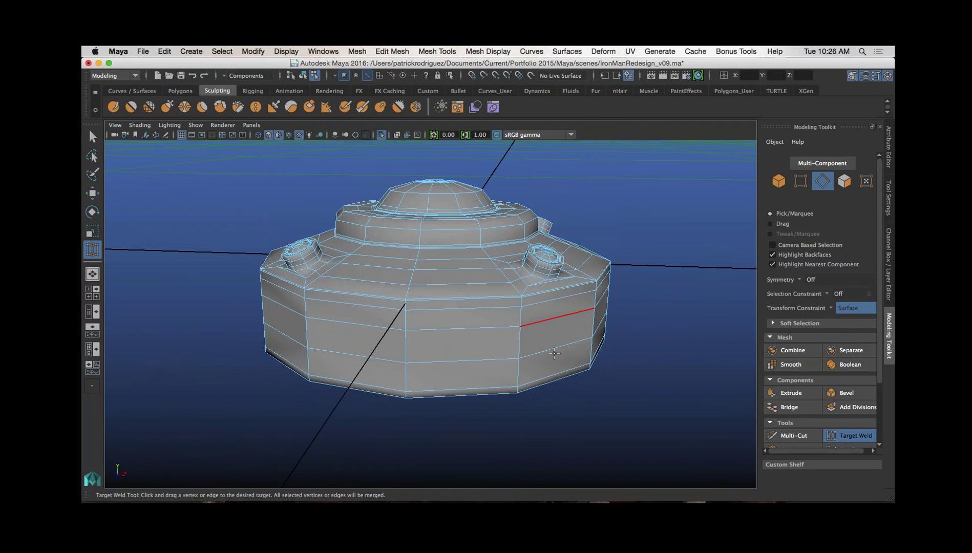
Step: Return to the Move tool with edge selection active on the model
{"action": "right_click", "coordinate": [532, 336], "text": "ctrl+shift"}
{"action": "key", "text": "w"}
{"action": "right_click", "coordinate": [530, 325]}
{"action": "right_click_drag", "start_coordinate": [531, 324], "coordinate": [531, 213]}
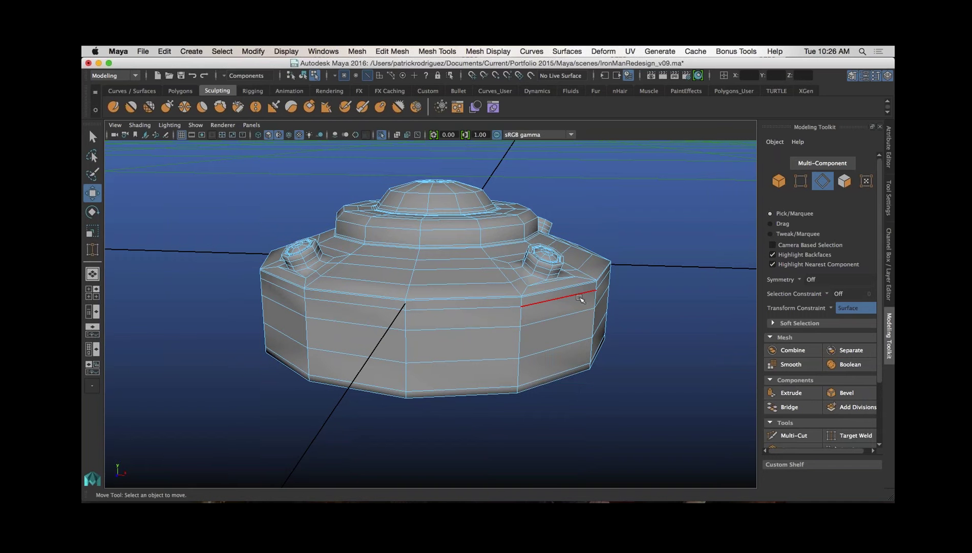
Step: Set the selection symmetry to Object X for the model's edges
{"action": "left_click_drag", "start_coordinate": [881, 266], "coordinate": [881, 268]}
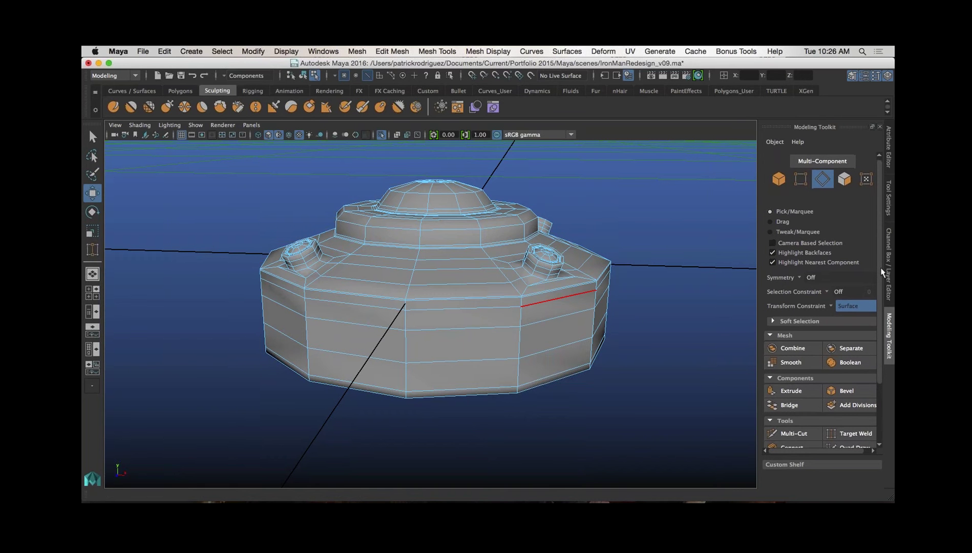
{"action": "scroll", "coordinate": [882, 271], "scroll_direction": "down", "scroll_amount": 2}
{"action": "left_click", "coordinate": [814, 273]}
{"action": "left_click", "coordinate": [835, 287]}
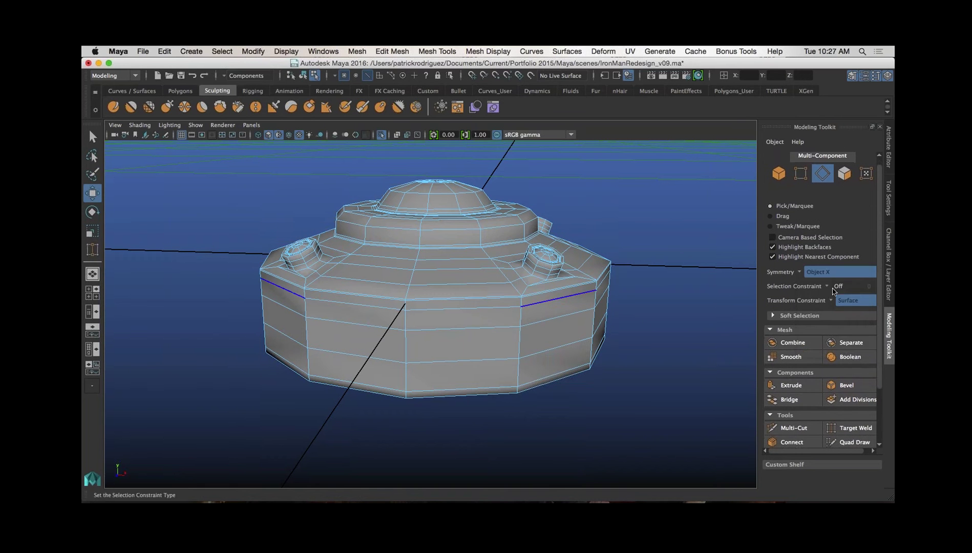
Step: Activate the Target Weld tool and examine its merge options in the Modeling Toolkit
{"action": "left_click_drag", "start_coordinate": [542, 365], "coordinate": [559, 316], "text": "alt"}
{"action": "left_click", "coordinate": [852, 428]}
{"action": "left_click_drag", "start_coordinate": [552, 369], "coordinate": [503, 331], "text": "alt"}
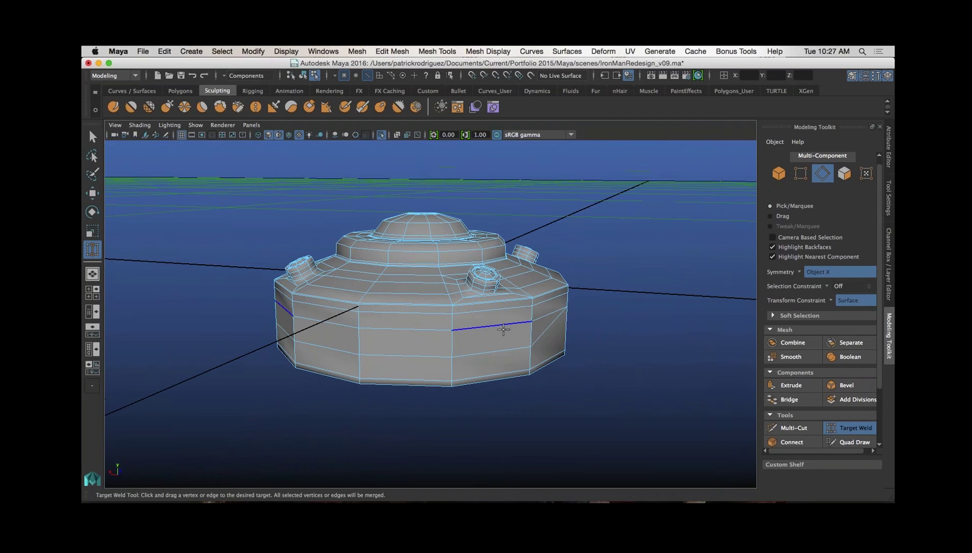
{"action": "left_click_drag", "start_coordinate": [560, 352], "coordinate": [476, 354], "text": "alt"}
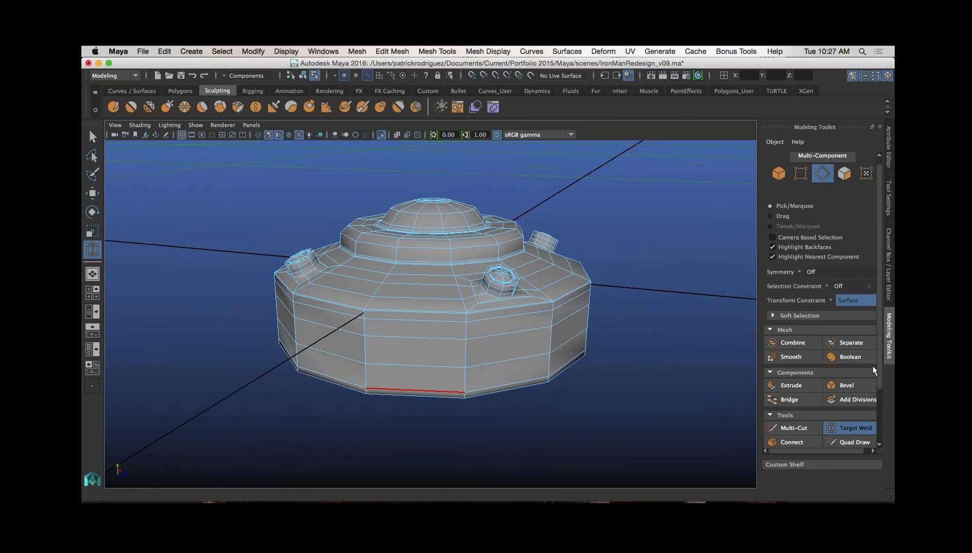
{"action": "scroll", "coordinate": [871, 376], "scroll_direction": "down", "scroll_amount": 2}
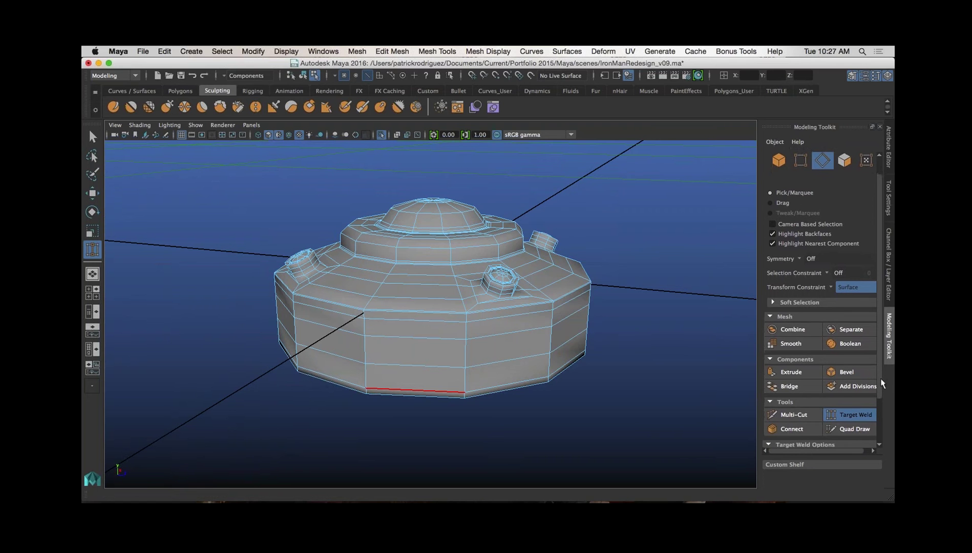
{"action": "left_click", "coordinate": [848, 370]}
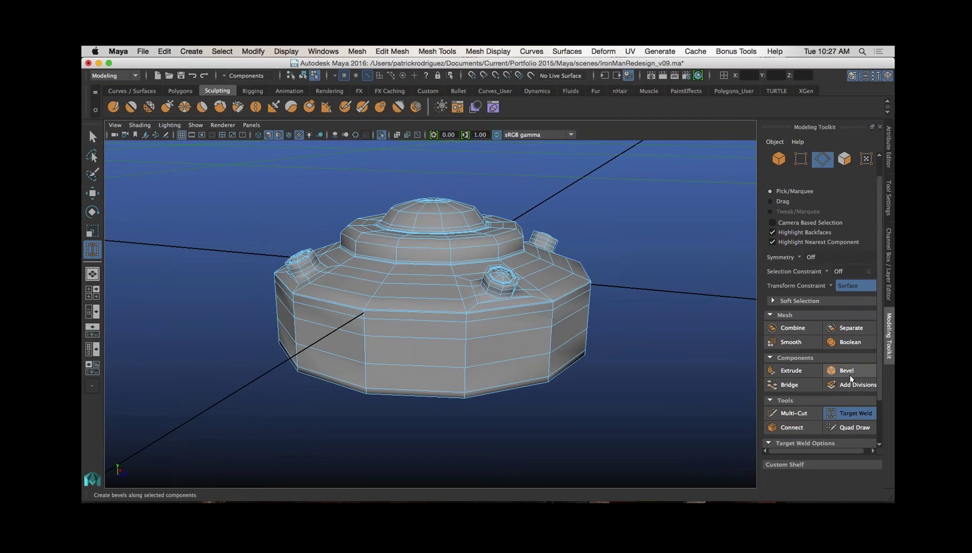
{"action": "scroll", "coordinate": [881, 381], "scroll_direction": "down", "scroll_amount": 2}
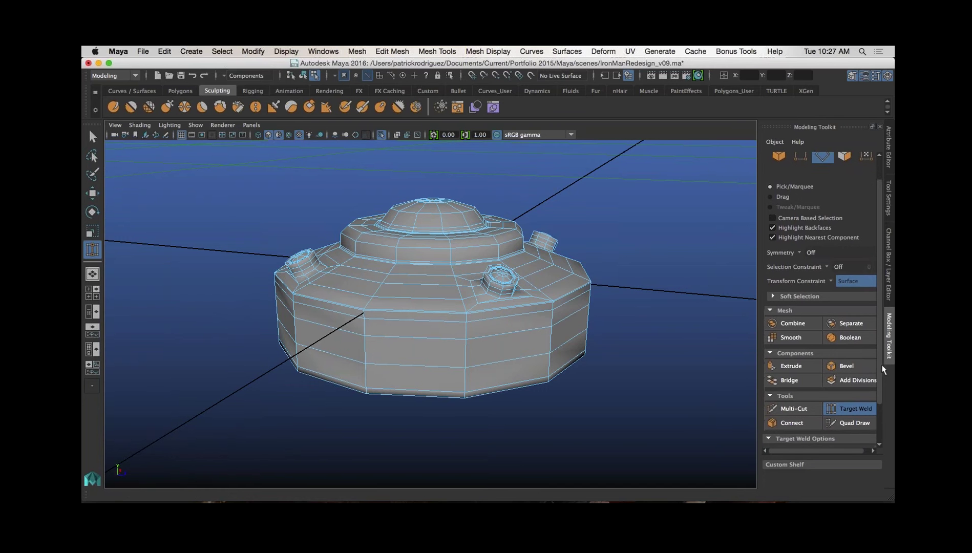
{"action": "left_click_drag", "start_coordinate": [881, 383], "coordinate": [880, 406]}
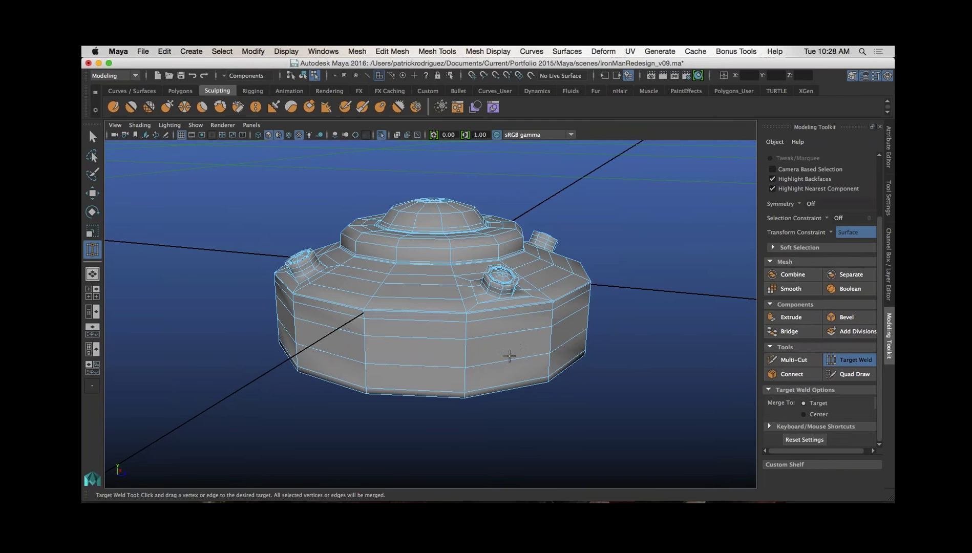
Step: Try extruding the selected faces in the middle band of the side wall
{"action": "key", "text": "q"}
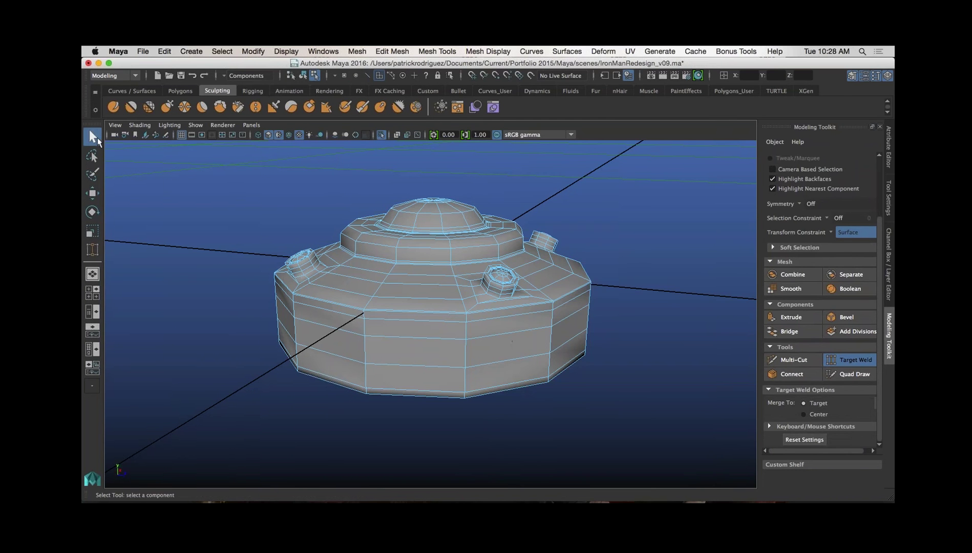
{"action": "left_click", "coordinate": [514, 344]}
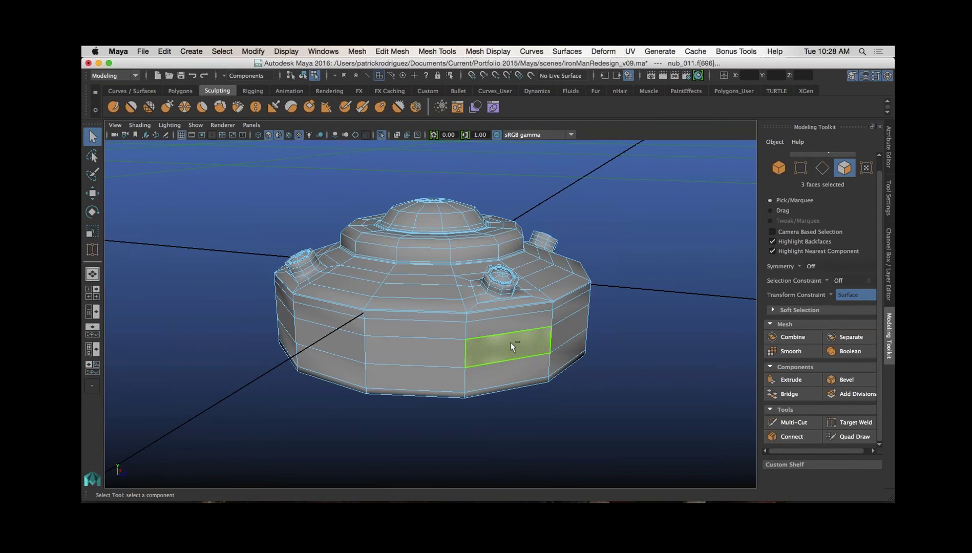
{"action": "right_click_drag", "start_coordinate": [511, 343], "coordinate": [517, 312], "text": "shift"}
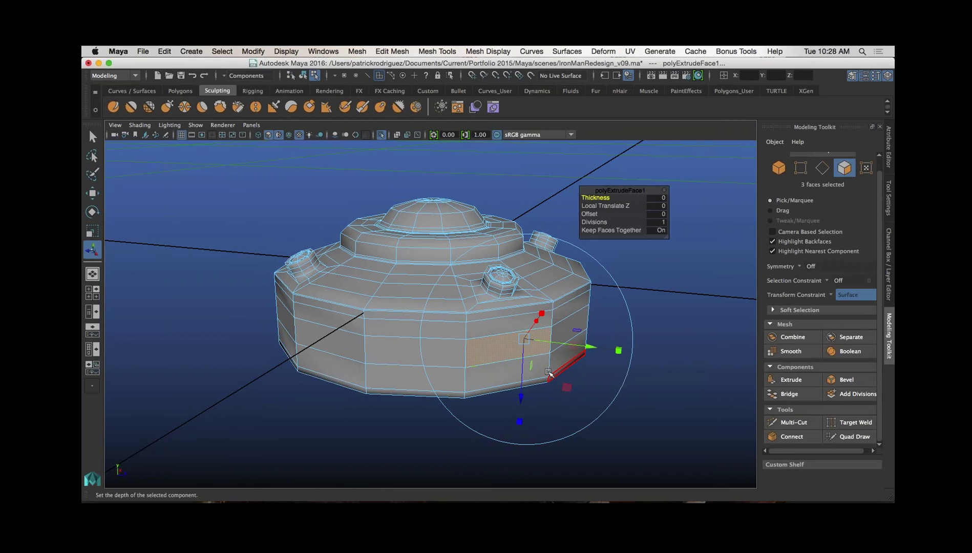
{"action": "left_click_drag", "start_coordinate": [549, 376], "coordinate": [521, 333], "text": "alt"}
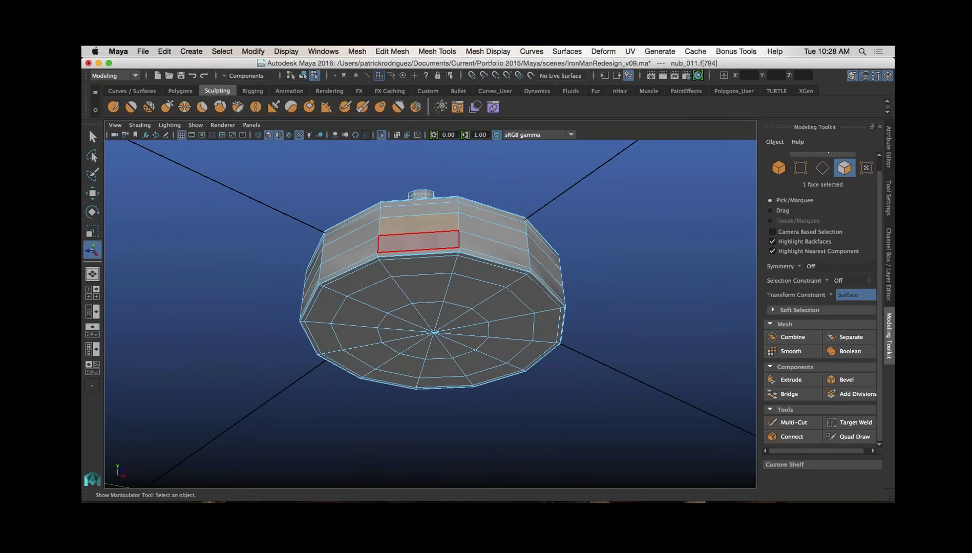
Step: Extrude the single middle-band face outward from the side wall to a Local Translate Z of 0.197
{"action": "left_click_drag", "start_coordinate": [435, 243], "coordinate": [520, 351], "text": "alt"}
{"action": "right_click_drag", "start_coordinate": [520, 351], "coordinate": [518, 309], "text": "shift"}
{"action": "mouse_move", "coordinate": [555, 379]}
{"action": "left_mouse_down"}
{"action": "mouse_move", "coordinate": [567, 386]}
{"action": "mouse_move", "coordinate": [559, 397]}
{"action": "mouse_move", "coordinate": [558, 388]}
{"action": "left_mouse_up"}
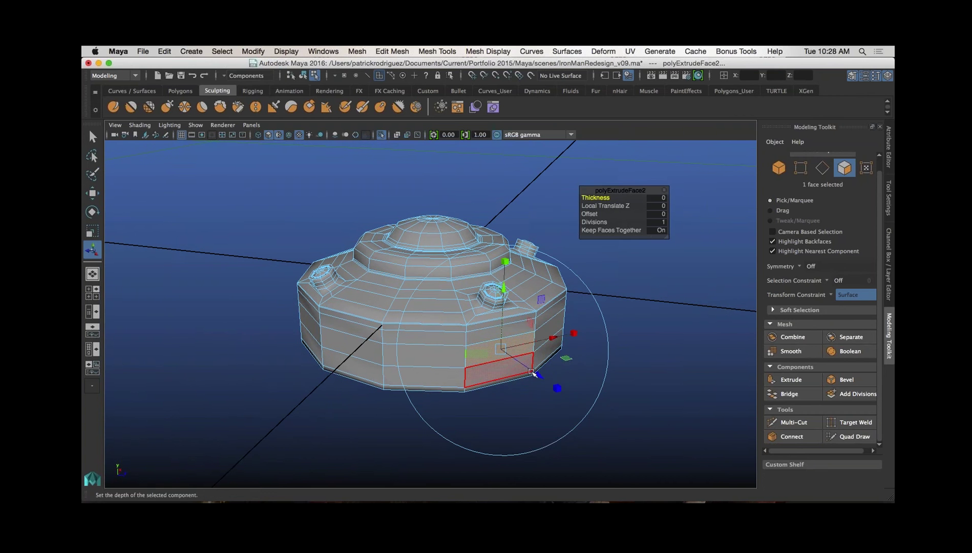
{"action": "left_click_drag", "start_coordinate": [540, 377], "coordinate": [546, 381]}
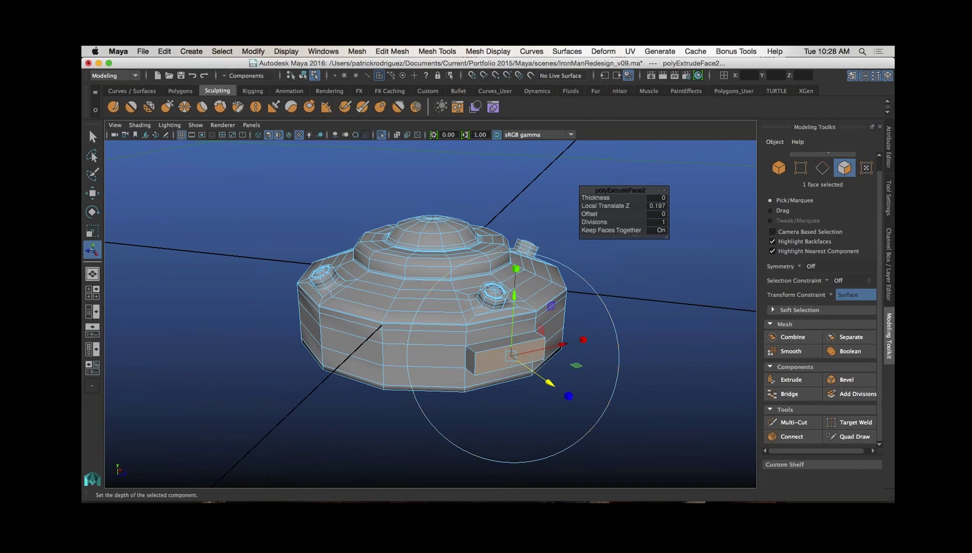
Step: Try a Thickness of 0.1 on the single-face extrusion and undo the whole extrusion
{"action": "mouse_move", "coordinate": [595, 198]}
{"action": "left_mouse_down"}
{"action": "mouse_move", "coordinate": [615, 197]}
{"action": "mouse_move", "coordinate": [596, 198]}
{"action": "mouse_move", "coordinate": [697, 275]}
{"action": "mouse_move", "coordinate": [605, 205]}
{"action": "left_mouse_up"}
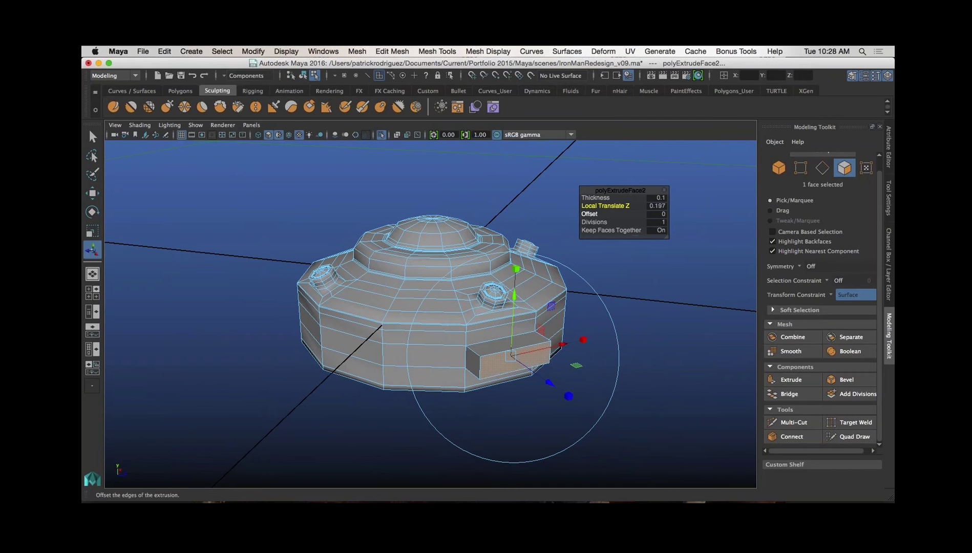
{"action": "mouse_move", "coordinate": [590, 215]}
{"action": "left_mouse_down"}
{"action": "mouse_move", "coordinate": [597, 222]}
{"action": "mouse_move", "coordinate": [582, 222]}
{"action": "left_mouse_up"}
{"action": "left_click", "coordinate": [623, 230]}
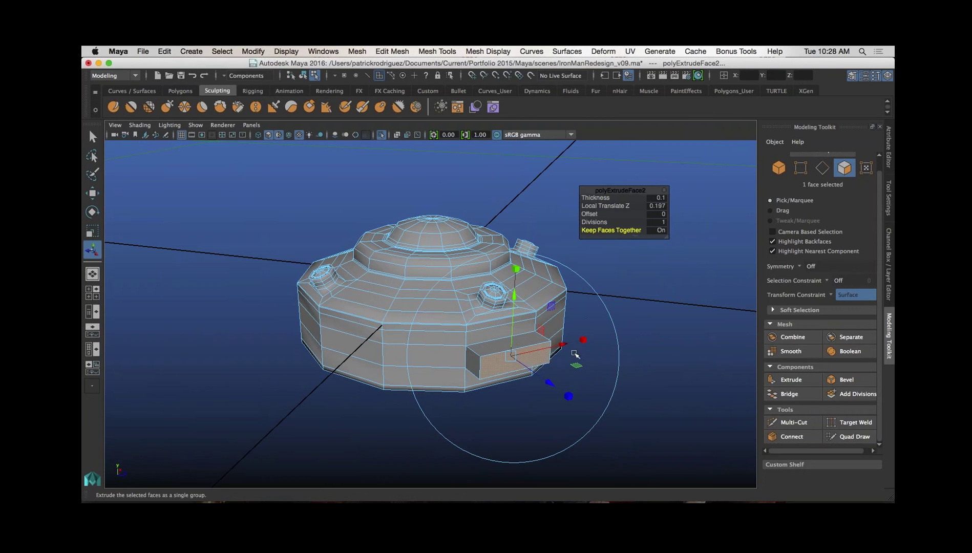
{"action": "key", "text": "z"}
{"action": "key", "text": "z"}
{"action": "key", "text": "z"}
{"action": "key", "text": "z"}
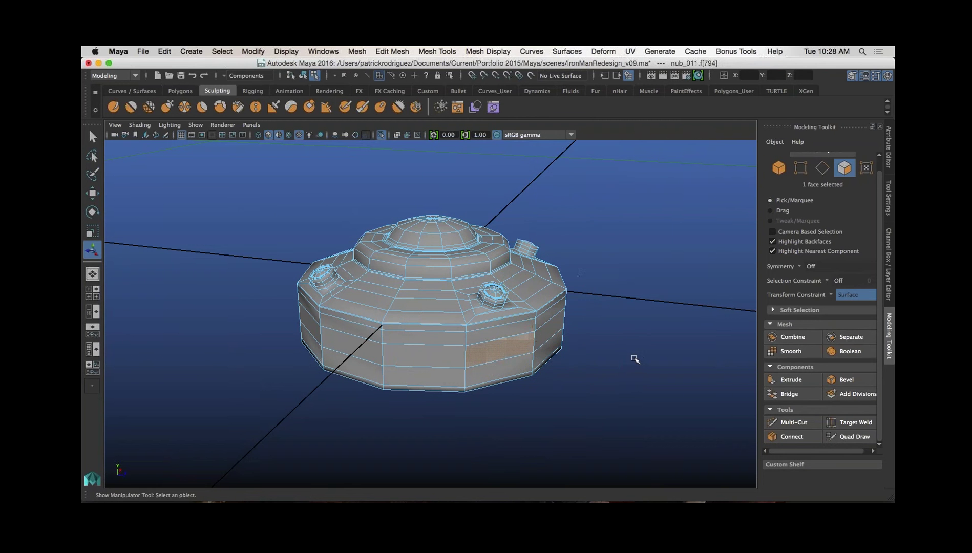
Step: Extrude three adjacent middle-band faces with a Thickness of 0.4 and Keep Faces Together off
{"action": "left_click", "coordinate": [459, 351], "text": "shift"}
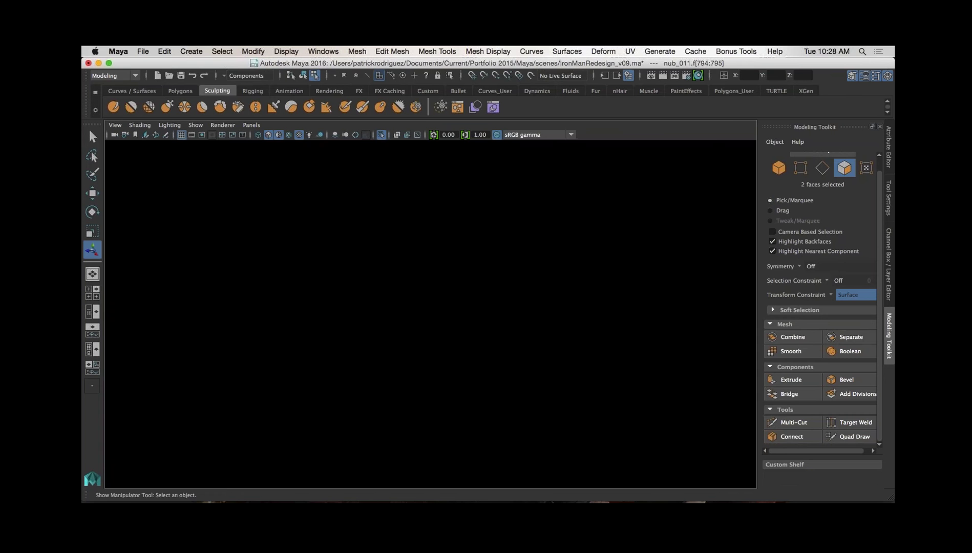
{"action": "left_click", "coordinate": [538, 348], "text": "shift"}
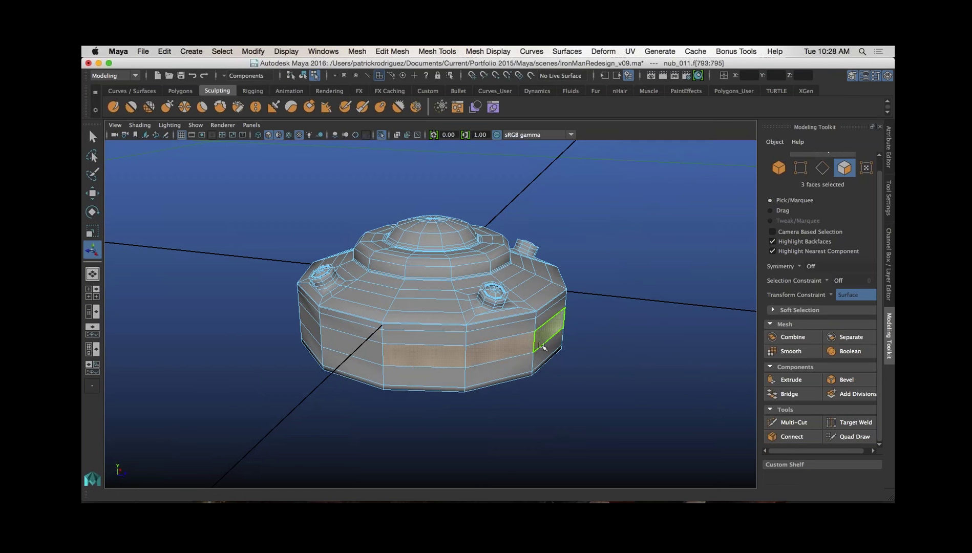
{"action": "key", "text": "ctrl+e"}
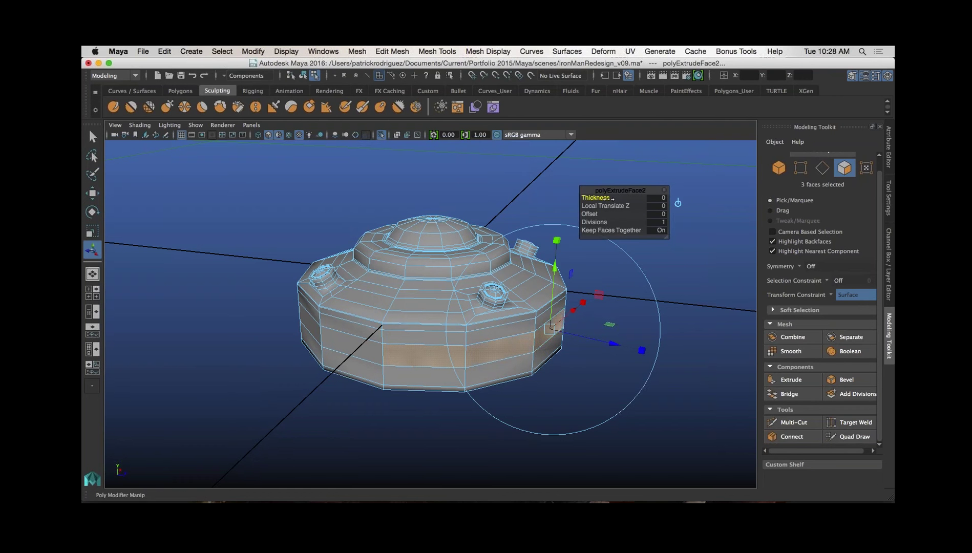
{"action": "left_click_drag", "start_coordinate": [607, 198], "coordinate": [613, 198]}
{"action": "left_click", "coordinate": [618, 230]}
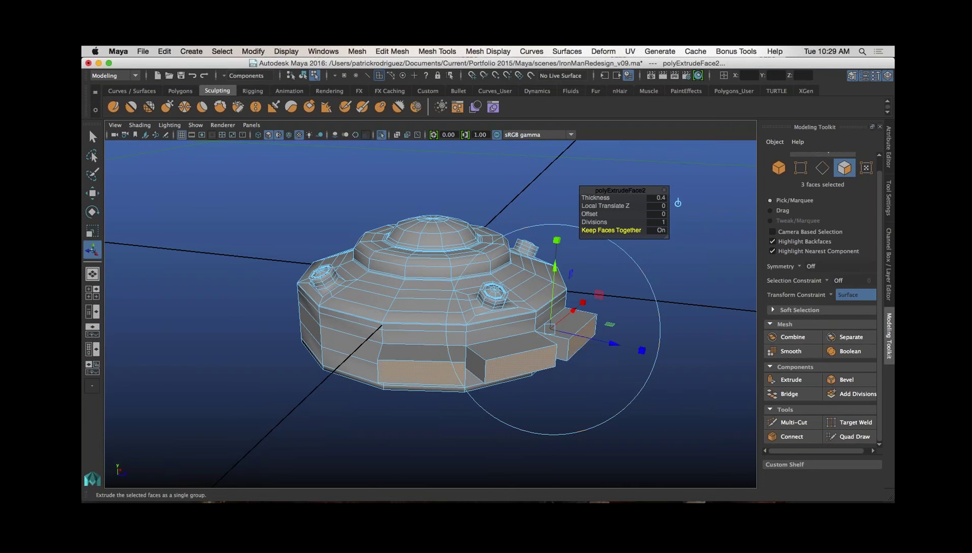
{"action": "left_click", "coordinate": [660, 230]}
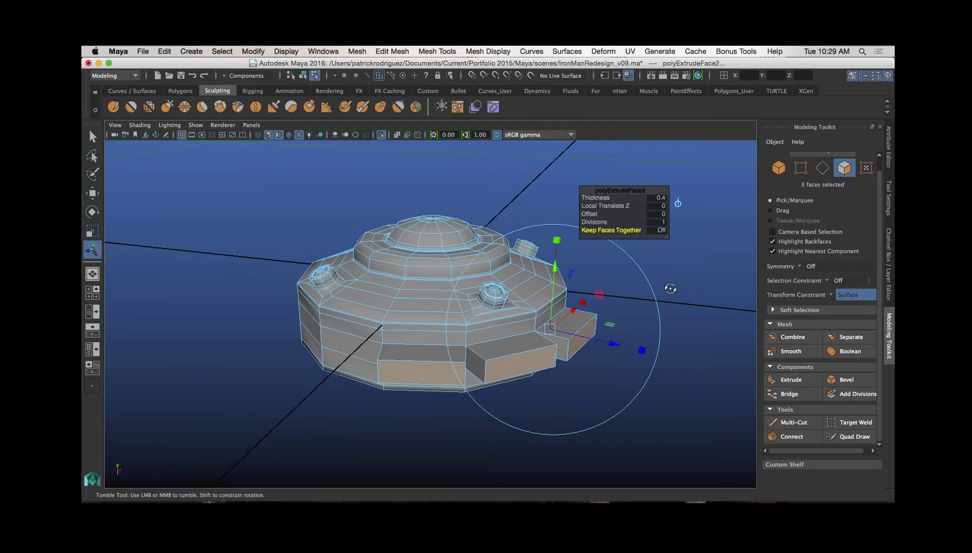
Step: Undo the three-face extrusion on the side wall
{"action": "left_click_drag", "start_coordinate": [670, 289], "coordinate": [667, 290], "text": "alt"}
{"action": "key", "text": "z"}
{"action": "key", "text": "z"}
{"action": "key", "text": "z"}
{"action": "key", "text": "z"}
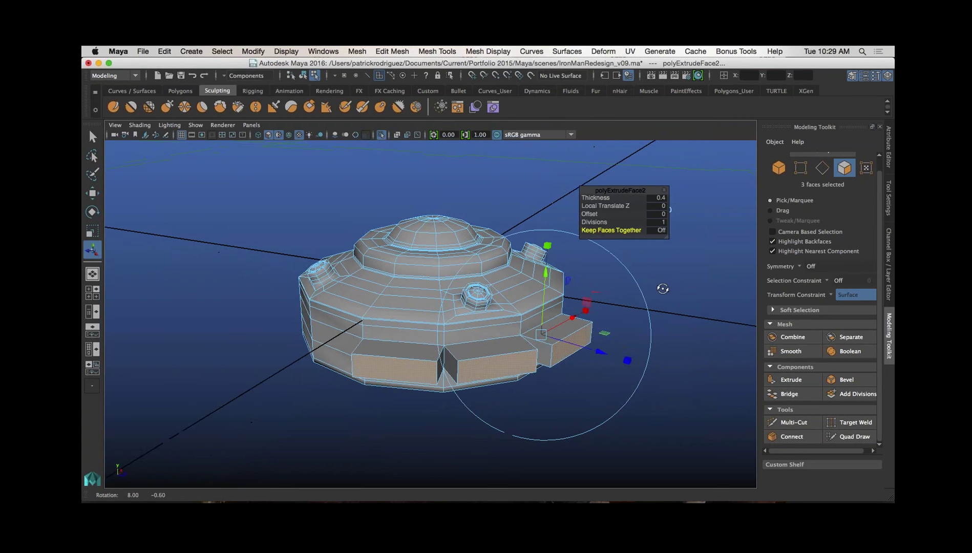
{"action": "key", "text": "z"}
Step: Extrude five selected middle-band faces with a Thickness of 0.3 and Keep Faces Together off
{"action": "left_click", "coordinate": [524, 338], "text": "shift"}
{"action": "left_click", "coordinate": [422, 351], "text": "shift"}
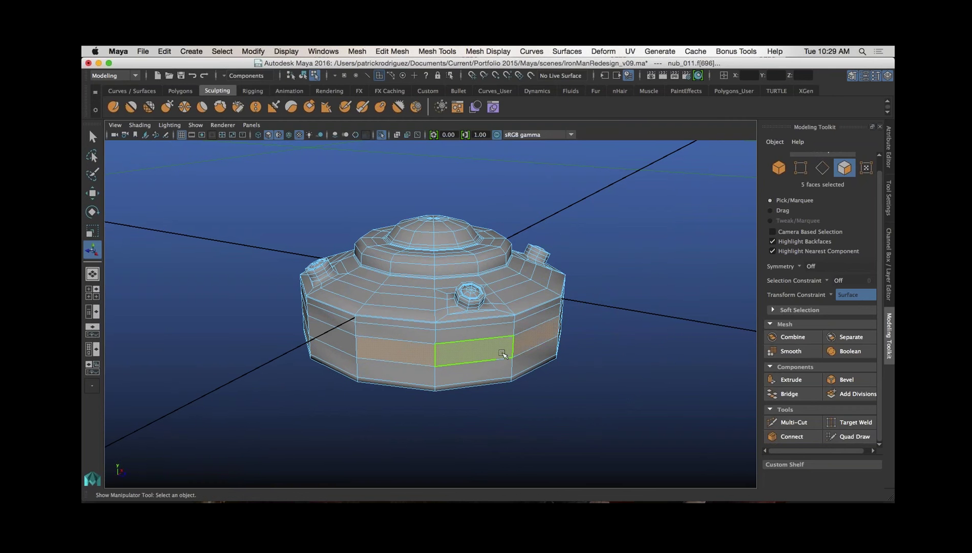
{"action": "right_click_drag", "start_coordinate": [501, 286], "coordinate": [512, 313], "text": "shift"}
{"action": "left_click_drag", "start_coordinate": [596, 198], "coordinate": [602, 197]}
{"action": "mouse_move", "coordinate": [630, 293]}
{"action": "left_mouse_down", "text": "alt"}
{"action": "mouse_move", "coordinate": [628, 273]}
{"action": "mouse_move", "coordinate": [633, 289]}
{"action": "left_mouse_up", "text": "alt"}
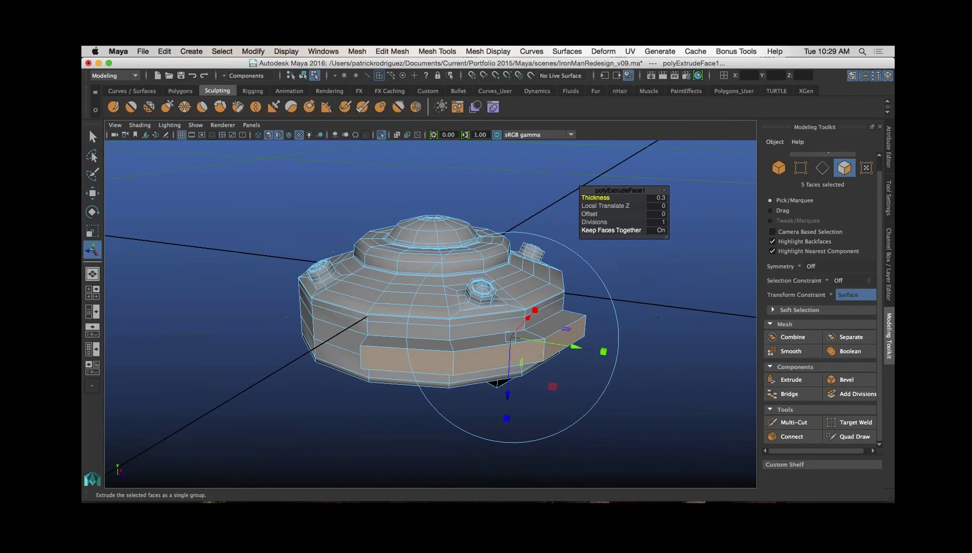
{"action": "left_click", "coordinate": [627, 230]}
{"action": "left_click_drag", "start_coordinate": [622, 326], "coordinate": [613, 328], "text": "alt"}
{"action": "left_click_drag", "start_coordinate": [662, 291], "coordinate": [551, 326], "text": "alt"}
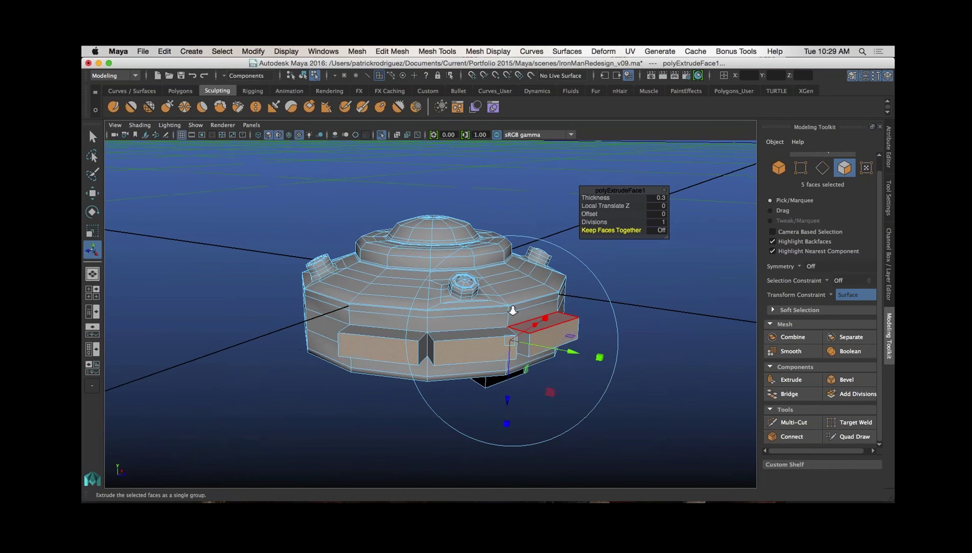
Step: Undo the five-face extrusion and its face selection
{"action": "right_click_drag", "start_coordinate": [515, 310], "coordinate": [505, 309], "text": "alt"}
{"action": "key", "text": "ctrl+z"}
{"action": "key", "text": "ctrl+z"}
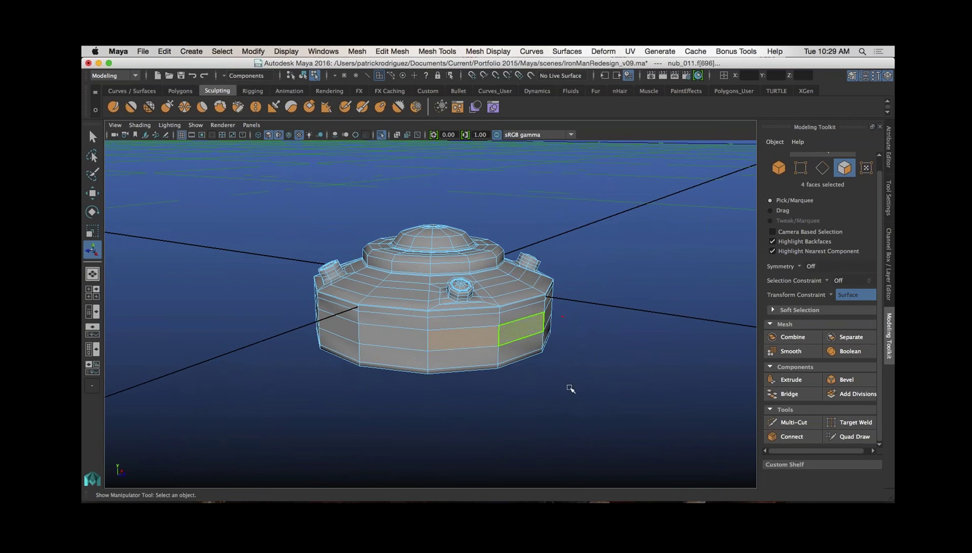
{"action": "left_click_drag", "start_coordinate": [561, 376], "coordinate": [584, 365], "text": "alt"}
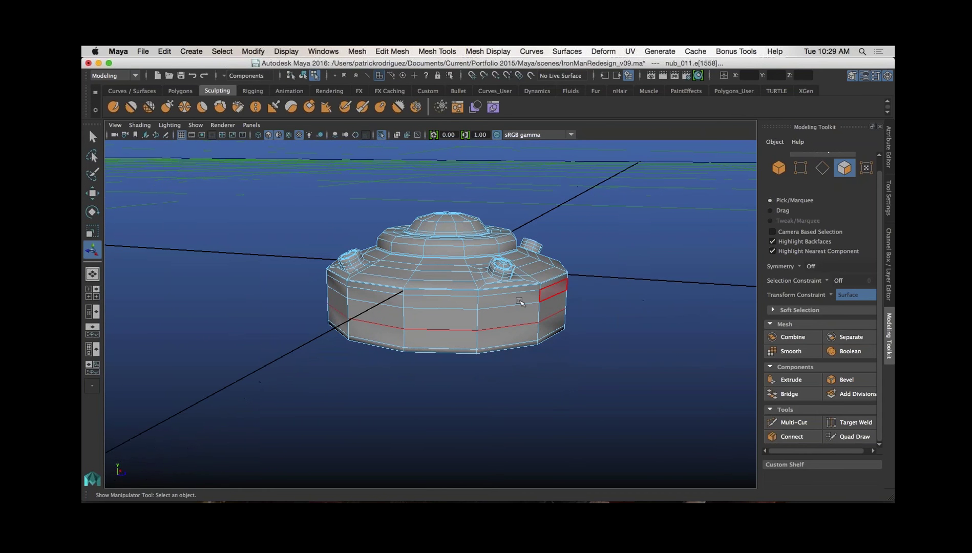
Step: Set the symmetry to Object X with face selection active on the model
{"action": "right_click_drag", "start_coordinate": [514, 310], "coordinate": [717, 236]}
{"action": "left_click", "coordinate": [811, 267]}
{"action": "left_click", "coordinate": [845, 282]}
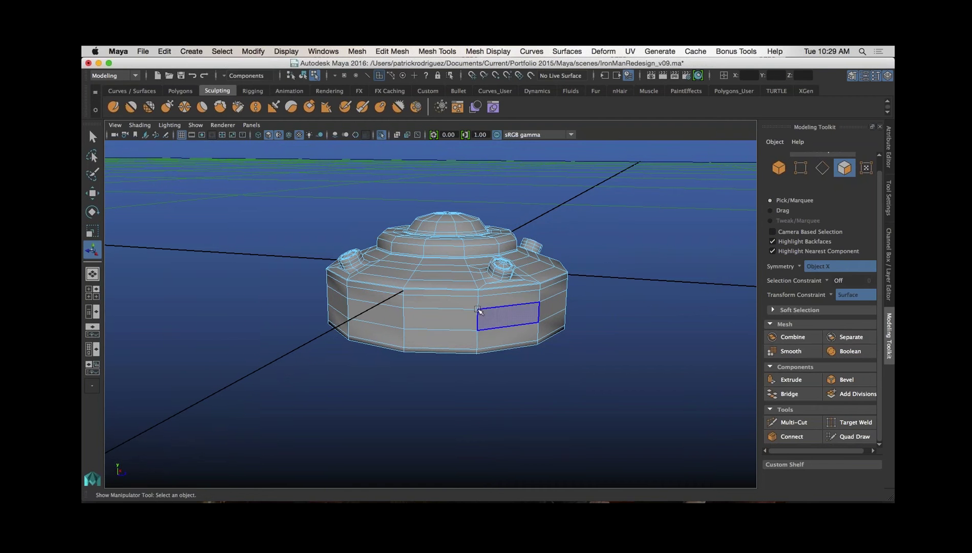
{"action": "left_click_drag", "start_coordinate": [465, 331], "coordinate": [453, 348], "text": "alt"}
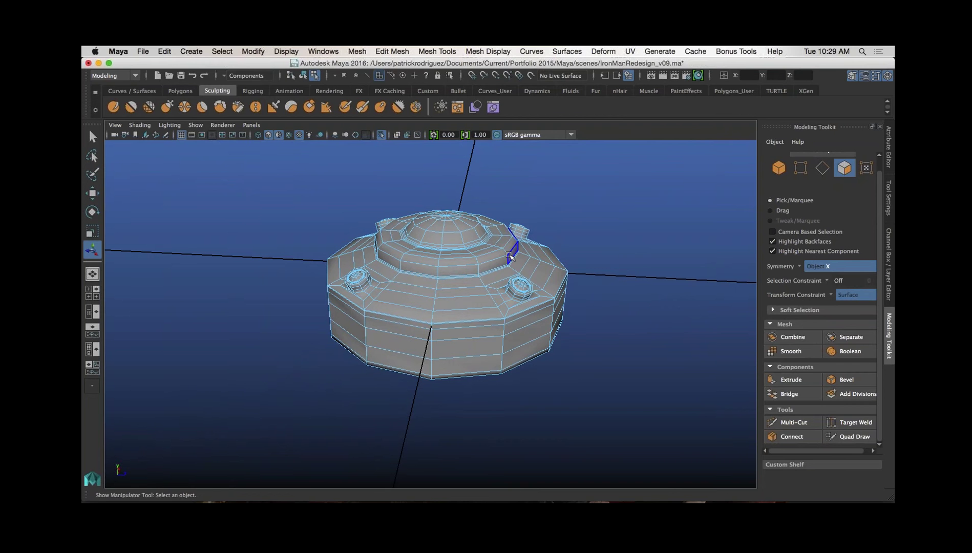
Step: Extrude the symmetric pair of middle-band side-wall faces and show the Twist attribute among the extrude settings
{"action": "key", "text": "space"}
{"action": "left_click", "coordinate": [529, 336]}
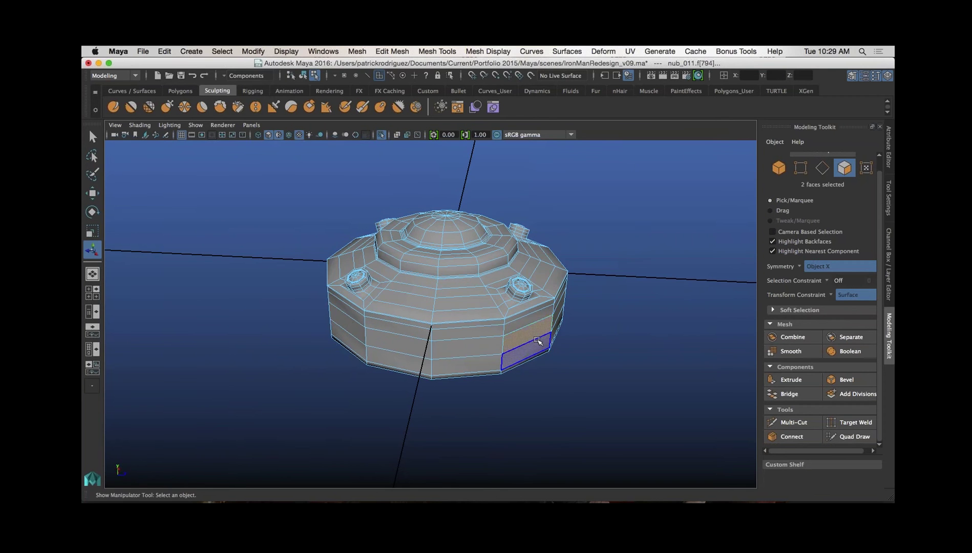
{"action": "right_click_drag", "start_coordinate": [533, 281], "coordinate": [534, 310], "text": "shift"}
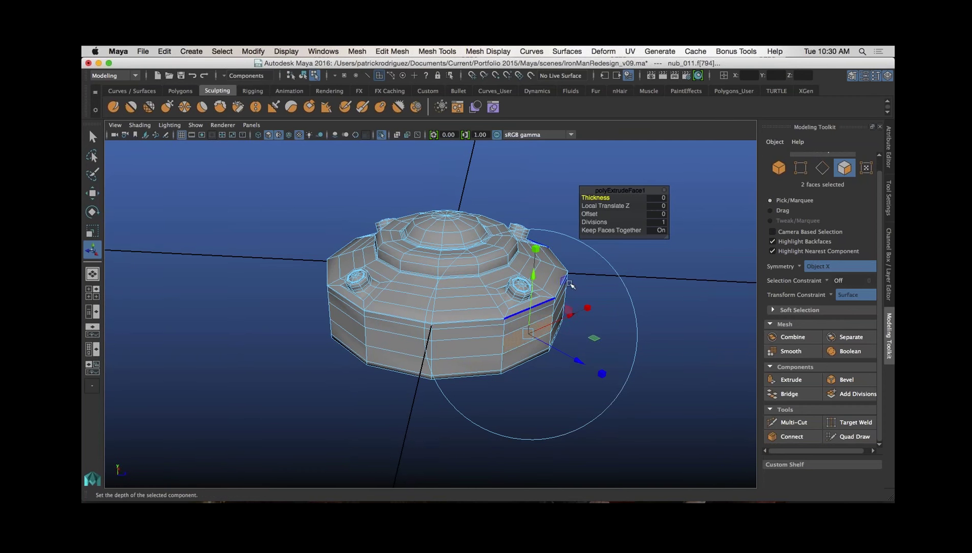
{"action": "mouse_move", "coordinate": [667, 238]}
{"action": "left_mouse_down"}
{"action": "mouse_move", "coordinate": [747, 285]}
{"action": "mouse_move", "coordinate": [683, 244]}
{"action": "left_mouse_up"}
{"action": "left_click", "coordinate": [682, 193]}
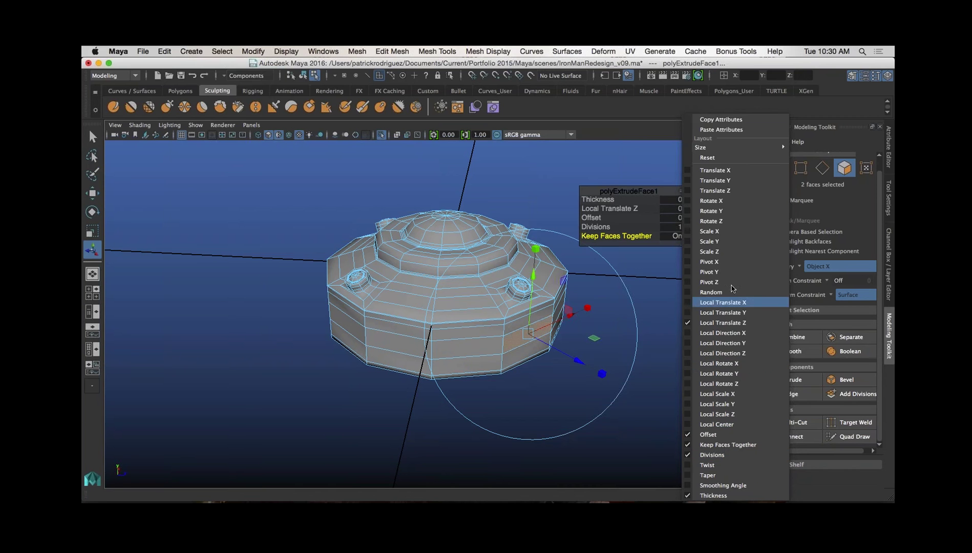
{"action": "left_click", "coordinate": [732, 465]}
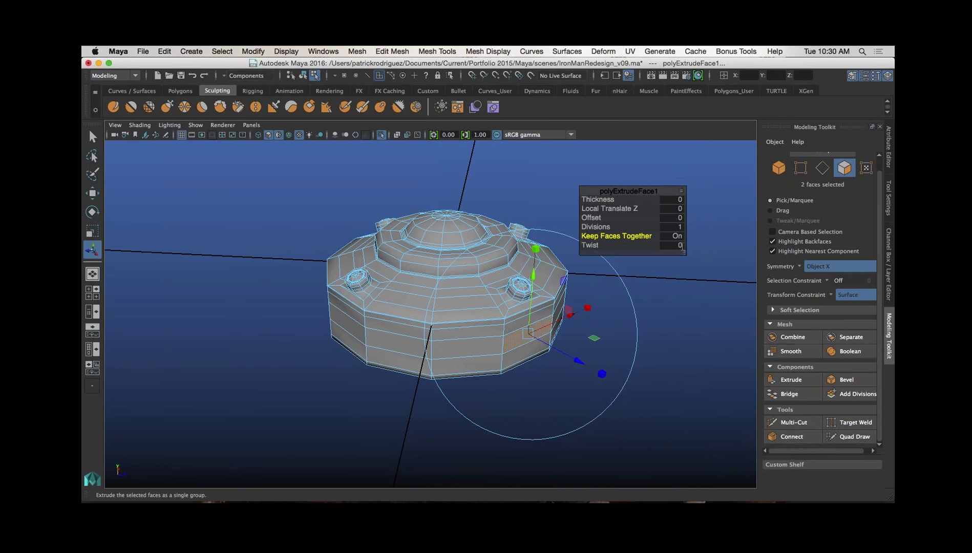
Step: Set the extrusion's Thickness to 0.8, Divisions to 5 and Twist to about -49.27, and hide the Twist attribute
{"action": "left_click_drag", "start_coordinate": [589, 200], "coordinate": [604, 199]}
{"action": "left_click_drag", "start_coordinate": [594, 245], "coordinate": [561, 244]}
{"action": "left_click", "coordinate": [682, 191]}
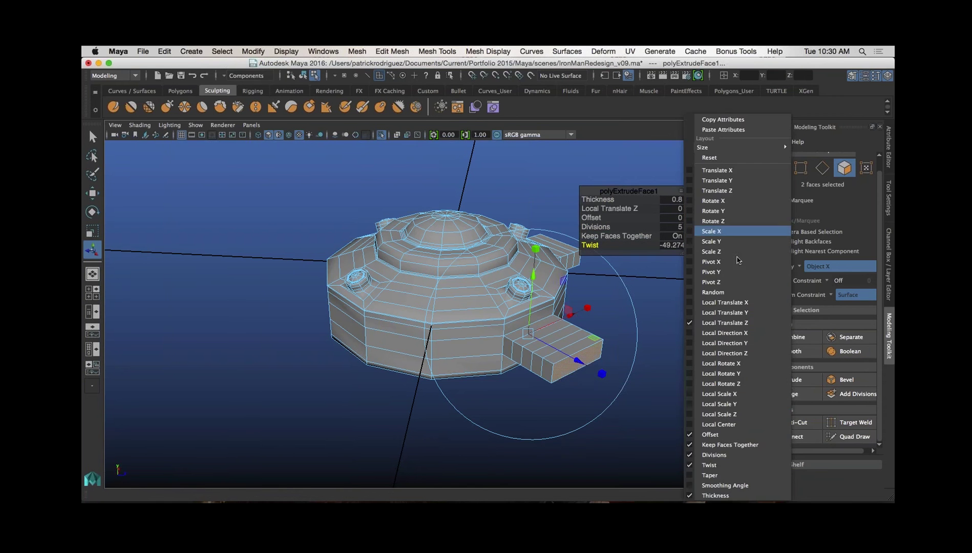
{"action": "left_click", "coordinate": [717, 464]}
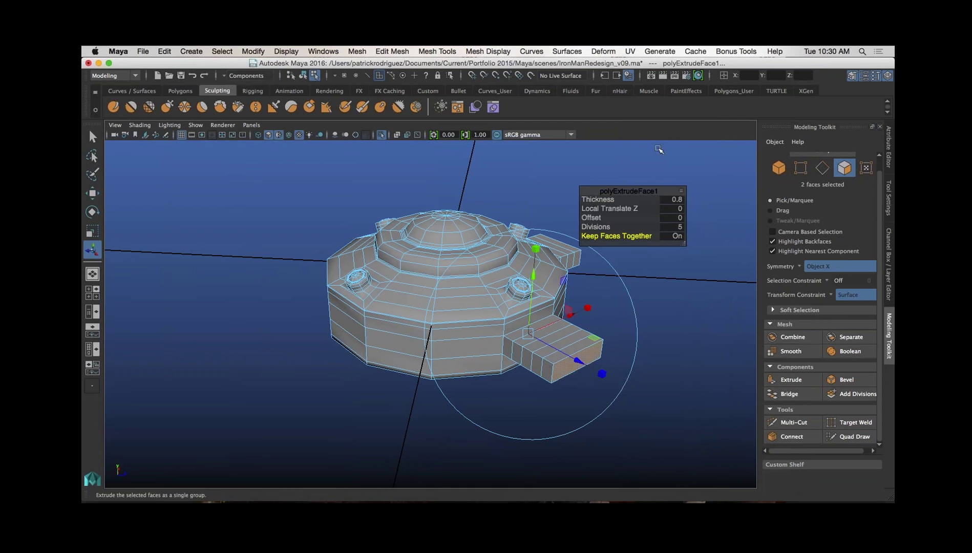
Step: Undo the symmetric two-face extrusion on the side wall
{"action": "left_click", "coordinate": [663, 303]}
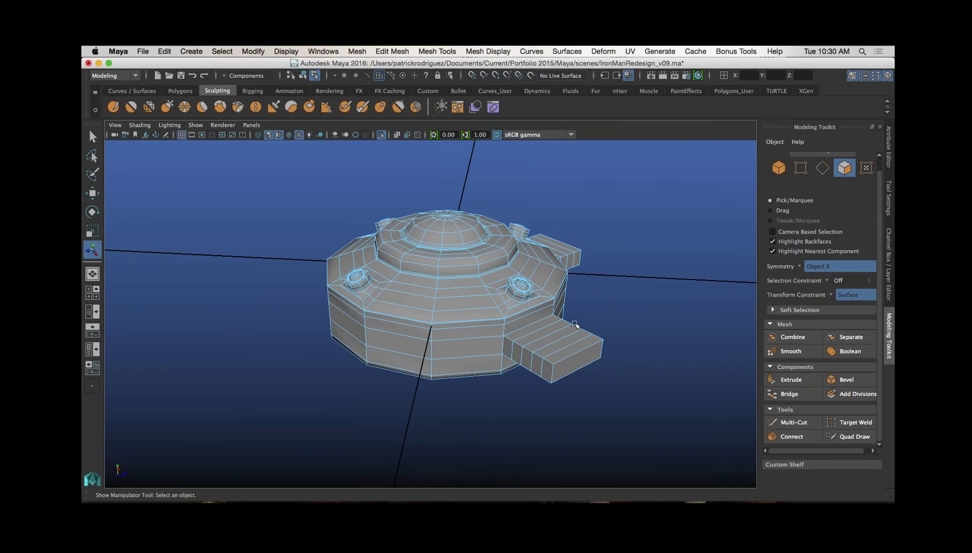
{"action": "key", "text": "z"}
{"action": "key", "text": "z"}
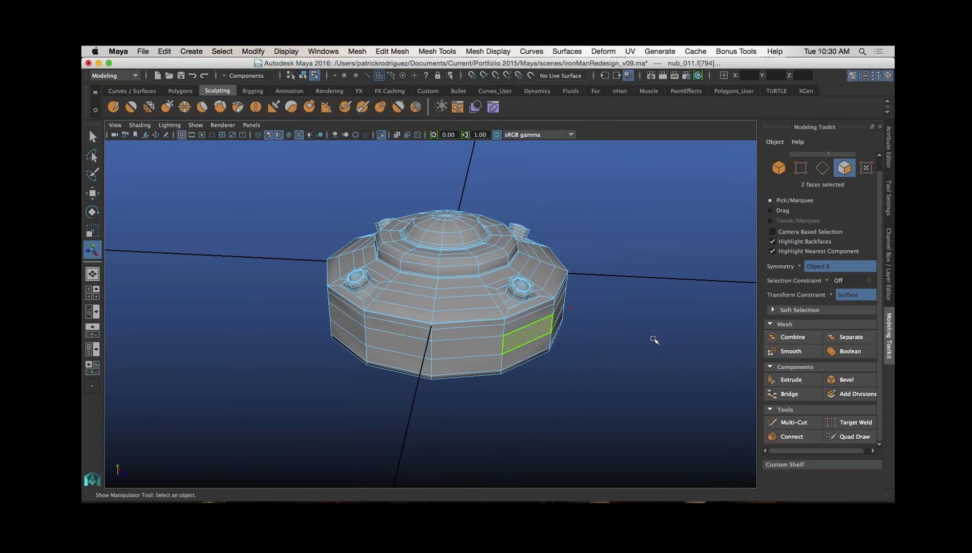
Step: Select the full middle-band face loop on the side wall, try scaling it uniformly, and undo the scaling
{"action": "left_click_drag", "start_coordinate": [628, 353], "coordinate": [515, 263], "text": "alt"}
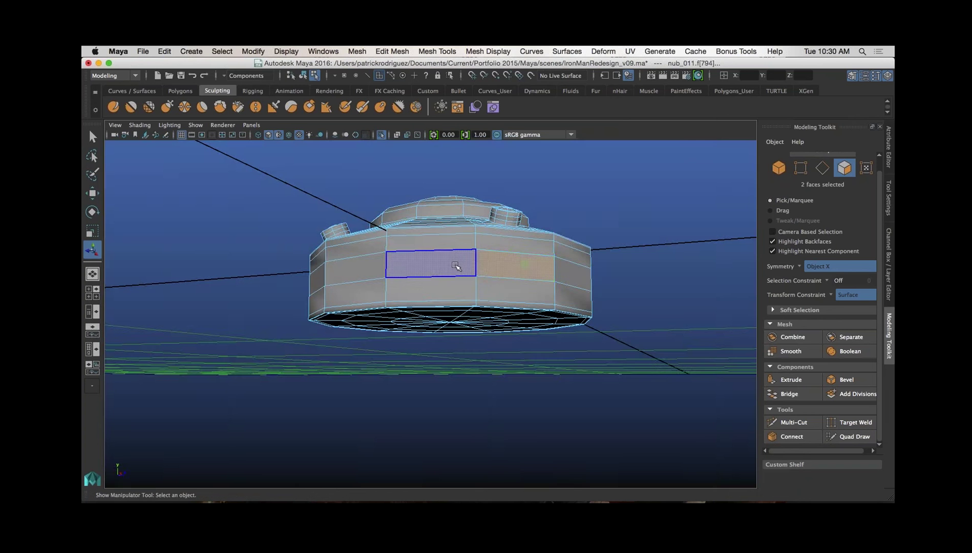
{"action": "double_click", "coordinate": [457, 264]}
{"action": "left_click_drag", "start_coordinate": [505, 310], "coordinate": [545, 345], "text": "alt"}
{"action": "key", "text": "r"}
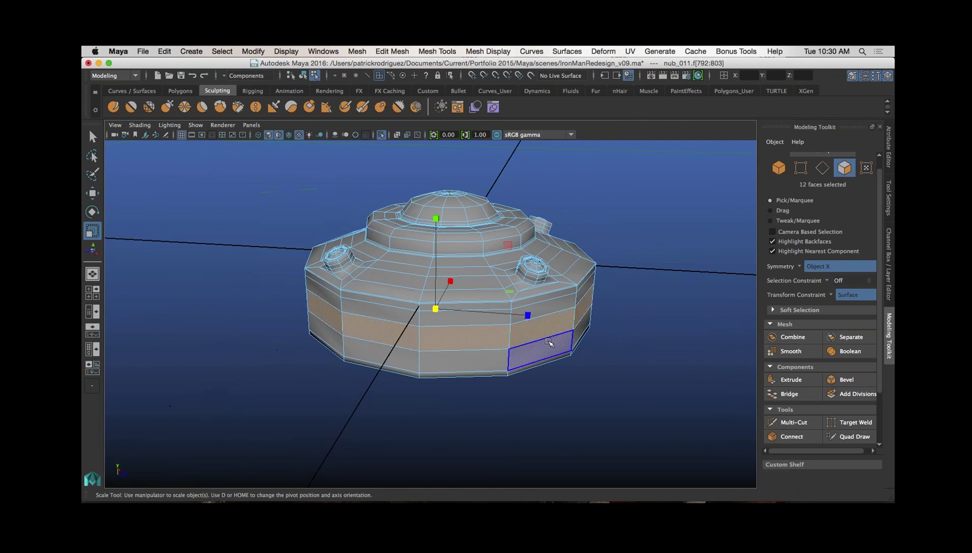
{"action": "left_click_drag", "start_coordinate": [436, 310], "coordinate": [464, 312]}
{"action": "key", "text": "super+z"}
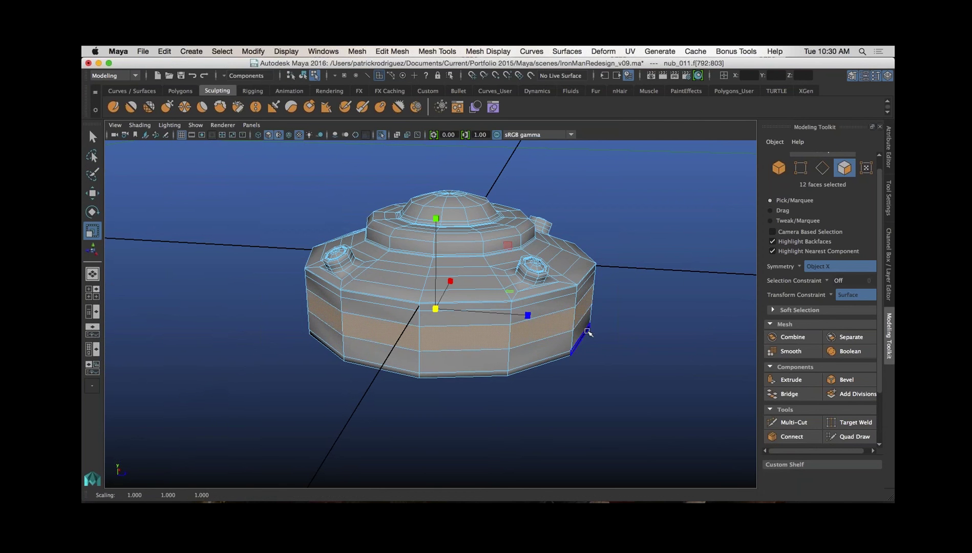
Step: Try to scale the middle-band faces along Z with symmetry on, and undo the attempts
{"action": "middle_click_drag", "start_coordinate": [590, 336], "coordinate": [539, 354], "text": "shift"}
{"action": "key", "text": "super+z"}
{"action": "key", "text": "super+z"}
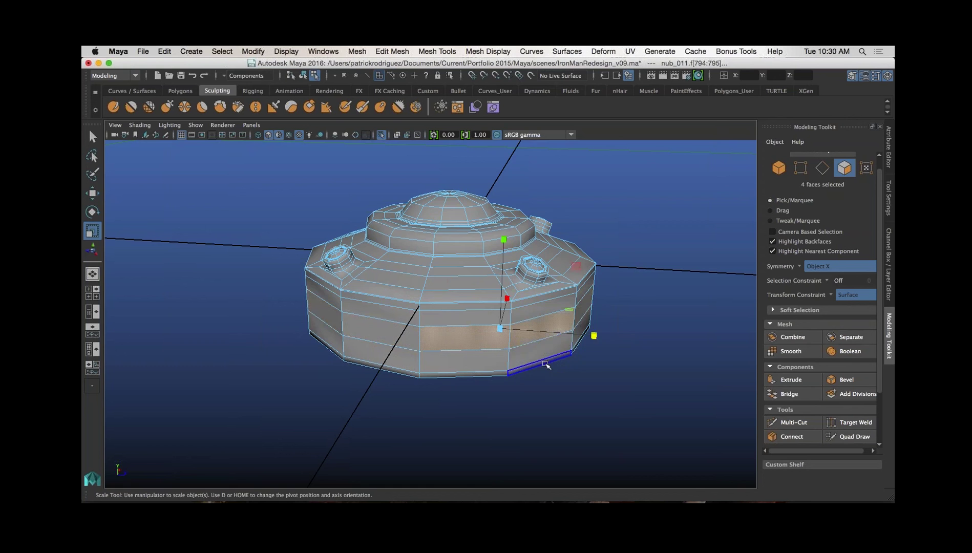
{"action": "key", "text": "super+z"}
{"action": "key", "text": "super+z"}
{"action": "key", "text": "super+z"}
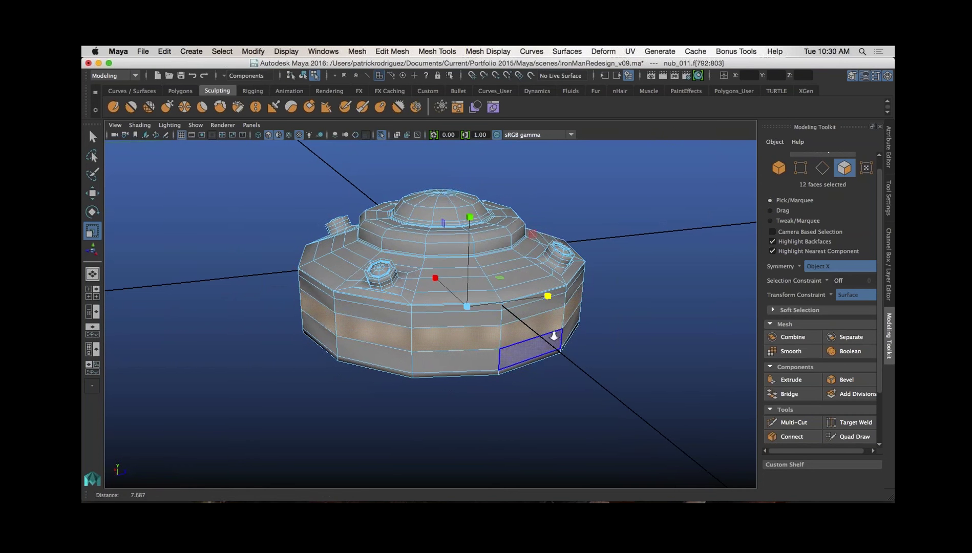
{"action": "right_click_drag", "start_coordinate": [595, 342], "coordinate": [542, 347], "text": "alt"}
{"action": "left_click_drag", "start_coordinate": [542, 348], "coordinate": [451, 349], "text": "alt"}
{"action": "middle_click_drag", "start_coordinate": [535, 345], "coordinate": [559, 343]}
{"action": "key", "text": "super+z"}
{"action": "left_click_drag", "start_coordinate": [560, 344], "coordinate": [565, 401], "text": "alt"}
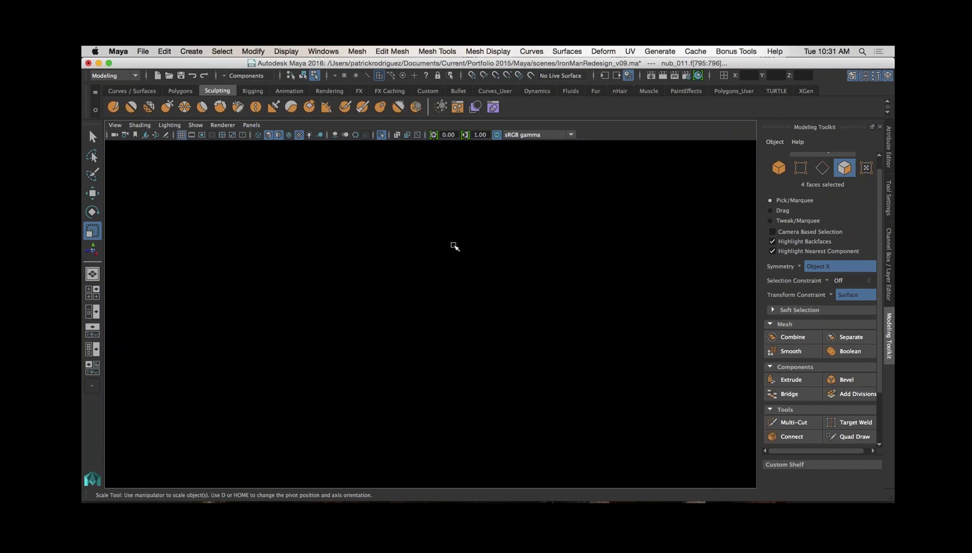
Step: Turn symmetry off and select the ring of twelve faces around the top dome
{"action": "left_click", "coordinate": [455, 246]}
{"action": "left_click", "coordinate": [840, 266]}
{"action": "left_click", "coordinate": [820, 270]}
{"action": "right_click_drag", "start_coordinate": [515, 267], "coordinate": [550, 268], "text": "alt"}
{"action": "left_click", "coordinate": [439, 219]}
{"action": "double_click", "coordinate": [465, 221], "text": "shift"}
Step: Try to scale the dome's twelve-face ring along X, and undo the changes
{"action": "middle_click_drag", "start_coordinate": [500, 285], "coordinate": [505, 349], "text": "alt"}
{"action": "left_click_drag", "start_coordinate": [489, 289], "coordinate": [498, 276], "text": "alt"}
{"action": "mouse_move", "coordinate": [497, 276]}
{"action": "middle_mouse_down", "text": "shift"}
{"action": "mouse_move", "coordinate": [525, 279]}
{"action": "mouse_move", "coordinate": [499, 282]}
{"action": "middle_mouse_up", "text": "shift"}
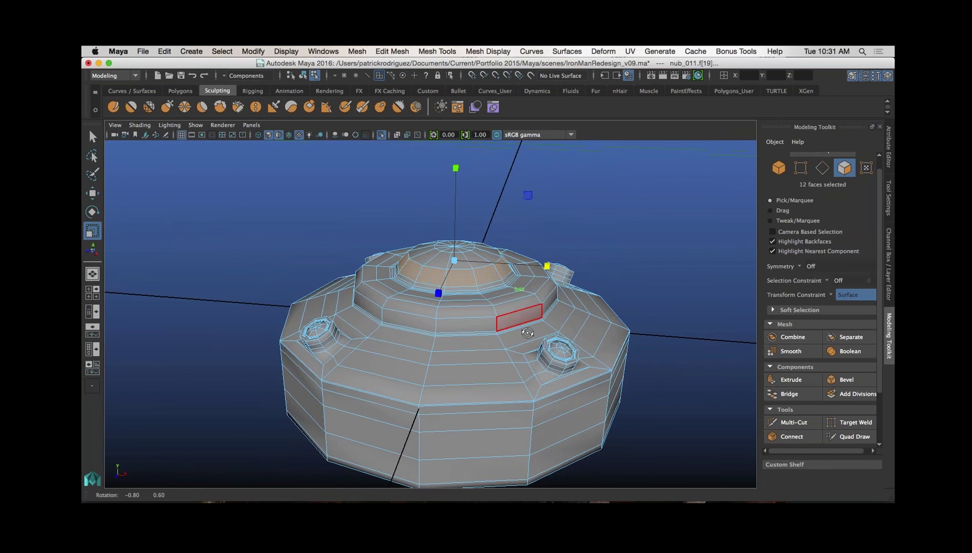
{"action": "left_click_drag", "start_coordinate": [500, 286], "coordinate": [524, 299], "text": "alt"}
{"action": "middle_click_drag", "start_coordinate": [523, 299], "coordinate": [533, 324], "text": "shift"}
{"action": "left_click", "coordinate": [520, 314]}
{"action": "left_click_drag", "start_coordinate": [559, 336], "coordinate": [569, 324], "text": "alt"}
{"action": "left_click", "coordinate": [486, 314]}
{"action": "key", "text": "z"}
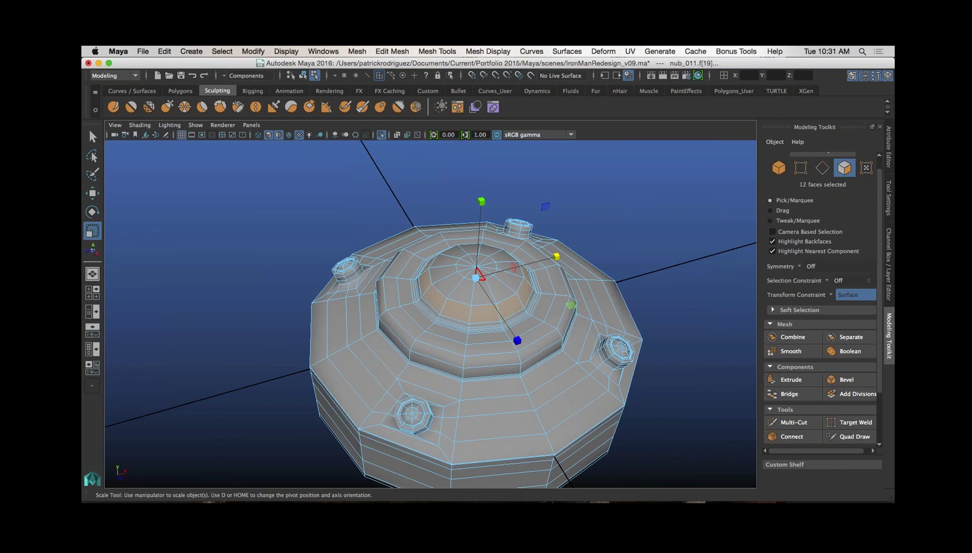
{"action": "middle_click_drag", "start_coordinate": [558, 310], "coordinate": [604, 293]}
{"action": "key", "text": "z"}
{"action": "key", "text": "z"}
Step: Try to move two neighbouring dome faces with the Move tool, and undo the move
{"action": "left_click_drag", "start_coordinate": [550, 338], "coordinate": [518, 315], "text": "alt"}
{"action": "left_click", "coordinate": [501, 279]}
{"action": "mouse_move", "coordinate": [566, 291]}
{"action": "left_mouse_down", "text": "alt"}
{"action": "mouse_move", "coordinate": [569, 277]}
{"action": "mouse_move", "coordinate": [573, 298]}
{"action": "left_mouse_up", "text": "alt"}
{"action": "key", "text": "w"}
{"action": "left_click_drag", "start_coordinate": [585, 236], "coordinate": [608, 233]}
{"action": "key", "text": "z"}
{"action": "key", "text": "z"}
Step: Set the transform constraint to Off
{"action": "left_click_drag", "start_coordinate": [527, 352], "coordinate": [523, 348], "text": "alt"}
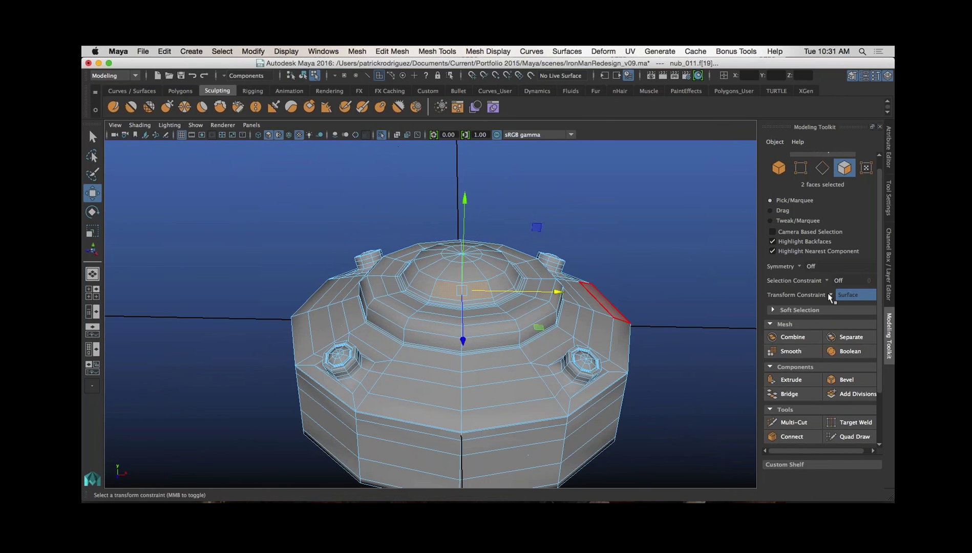
{"action": "right_click_drag", "start_coordinate": [521, 306], "coordinate": [525, 305], "text": "alt"}
{"action": "left_click", "coordinate": [851, 295]}
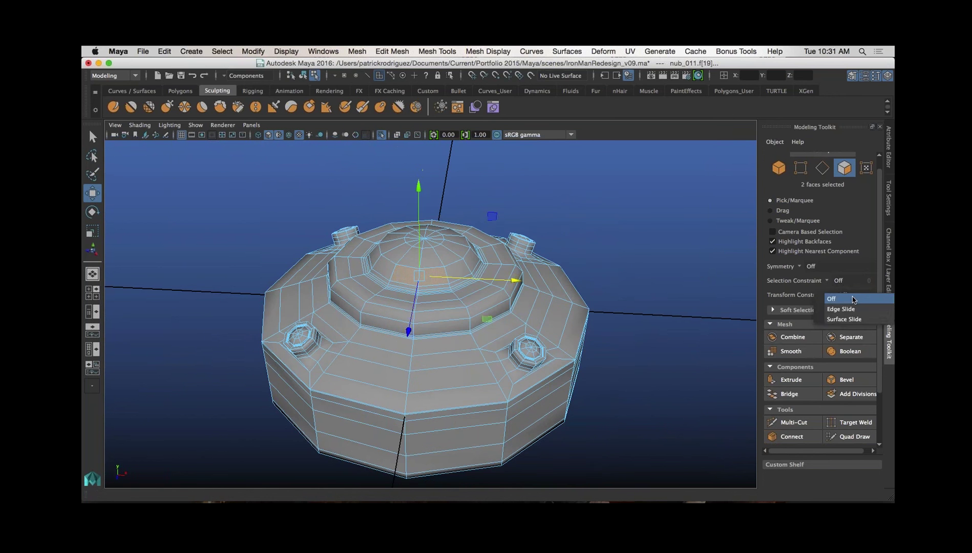
{"action": "left_click", "coordinate": [851, 299]}
Step: Select a face on the dome and set the Move tool's axis orientation to Normal
{"action": "left_click_drag", "start_coordinate": [542, 305], "coordinate": [612, 298], "text": "alt"}
{"action": "left_click_drag", "start_coordinate": [584, 328], "coordinate": [451, 300], "text": "alt"}
{"action": "left_click", "coordinate": [491, 271]}
{"action": "double_click", "coordinate": [92, 193]}
{"action": "key", "text": "space"}
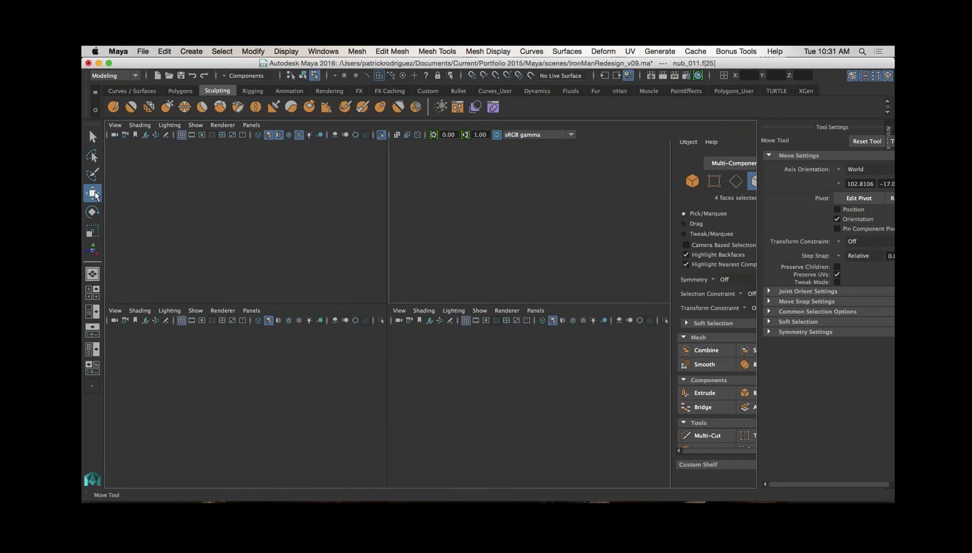
{"action": "left_click", "coordinate": [807, 169]}
{"action": "left_click", "coordinate": [798, 217]}
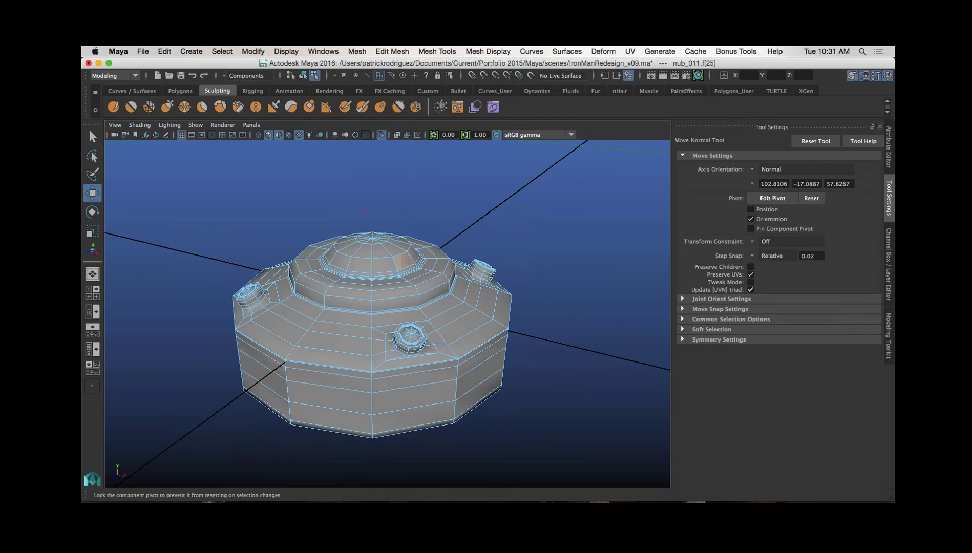
Step: Set the Move tool's axis orientation to Object
{"action": "left_click_drag", "start_coordinate": [553, 300], "coordinate": [573, 308], "text": "alt"}
{"action": "left_click", "coordinate": [807, 169]}
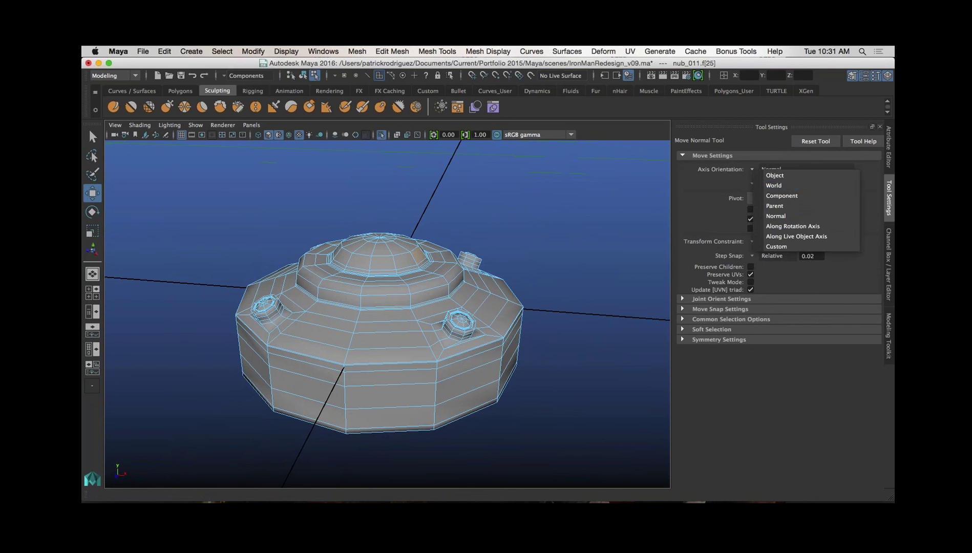
{"action": "left_click", "coordinate": [785, 176]}
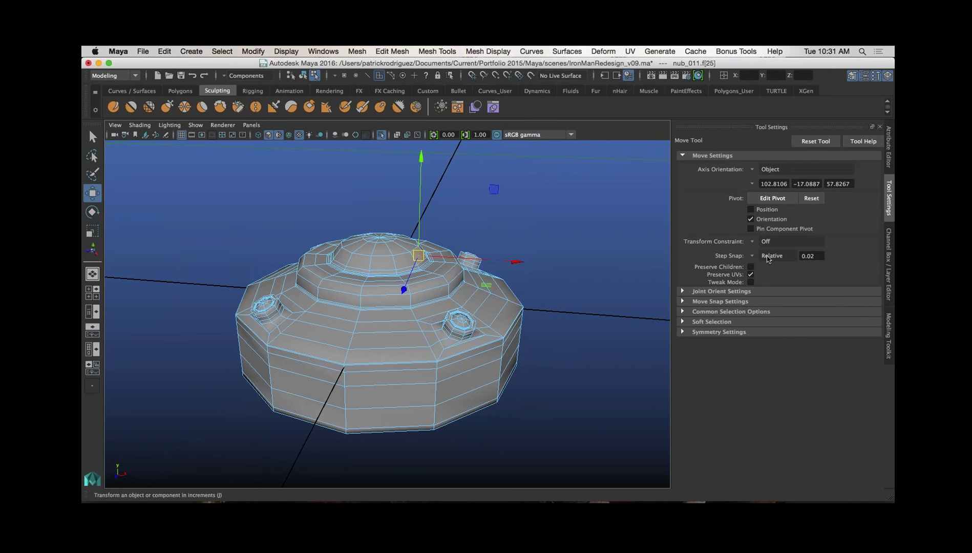
Step: Edit the selected dome face's pivot, rotating its orientation and aligning it to nearby components
{"action": "left_click", "coordinate": [774, 198]}
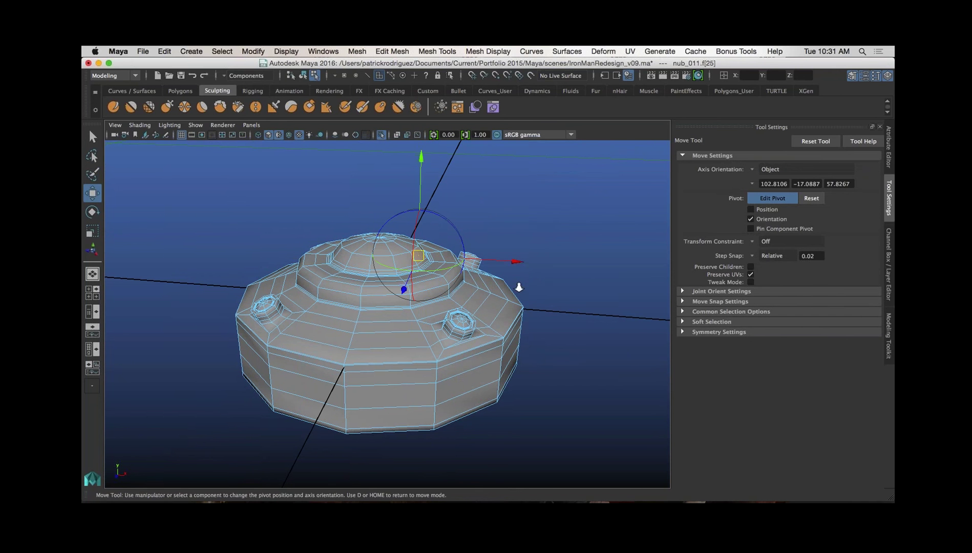
{"action": "scroll", "coordinate": [554, 287], "scroll_direction": "up", "scroll_amount": 5}
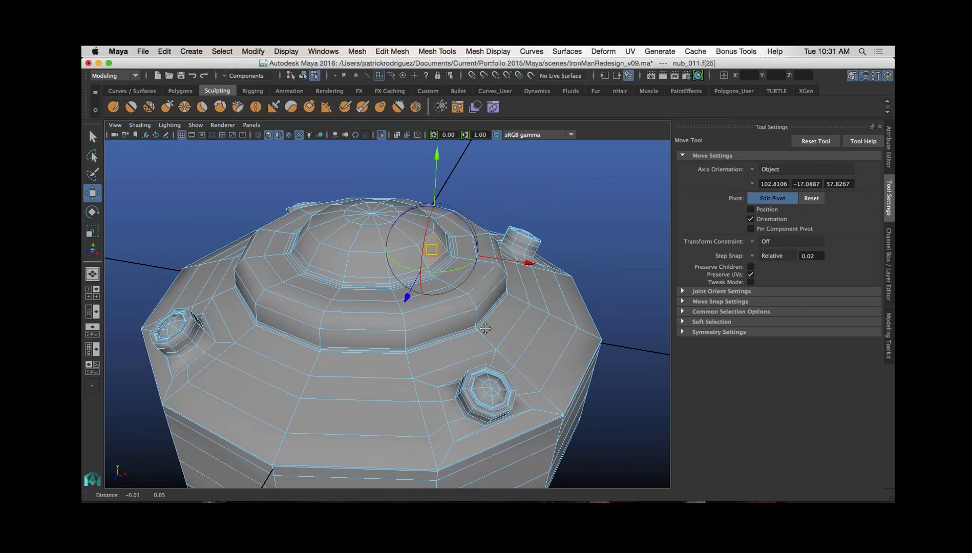
{"action": "middle_click_drag", "start_coordinate": [485, 328], "coordinate": [478, 344], "text": "alt"}
{"action": "left_click_drag", "start_coordinate": [424, 264], "coordinate": [433, 257]}
{"action": "left_click", "coordinate": [435, 273]}
{"action": "left_click_drag", "start_coordinate": [502, 260], "coordinate": [533, 276]}
{"action": "left_click", "coordinate": [472, 296]}
Step: Adjust the pivot orientation further on the dome, undo the last adjustment, and finish editing the pivot
{"action": "left_click_drag", "start_coordinate": [511, 297], "coordinate": [532, 291], "text": "alt"}
{"action": "left_click", "coordinate": [450, 252]}
{"action": "mouse_move", "coordinate": [507, 172]}
{"action": "left_mouse_down"}
{"action": "mouse_move", "coordinate": [523, 153]}
{"action": "mouse_move", "coordinate": [514, 167]}
{"action": "left_mouse_up"}
{"action": "key", "text": "z"}
{"action": "left_click", "coordinate": [773, 200]}
Step: Try to move the dome face along its custom pivot axis, and undo the move
{"action": "middle_click_drag", "start_coordinate": [538, 281], "coordinate": [568, 283], "text": "shift"}
{"action": "key", "text": "z"}
{"action": "left_click_drag", "start_coordinate": [535, 319], "coordinate": [491, 159], "text": "alt"}
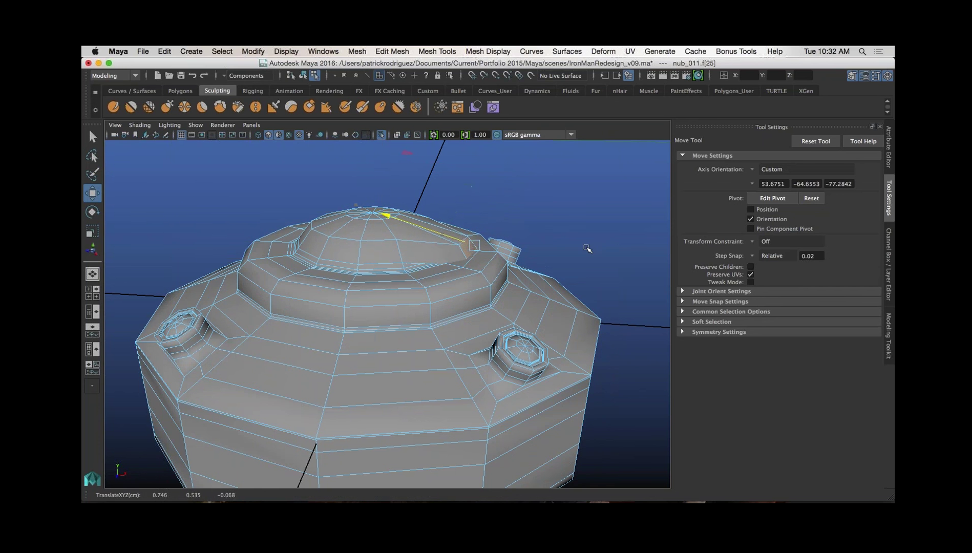
{"action": "scroll", "coordinate": [520, 305], "scroll_direction": "down", "scroll_amount": 3}
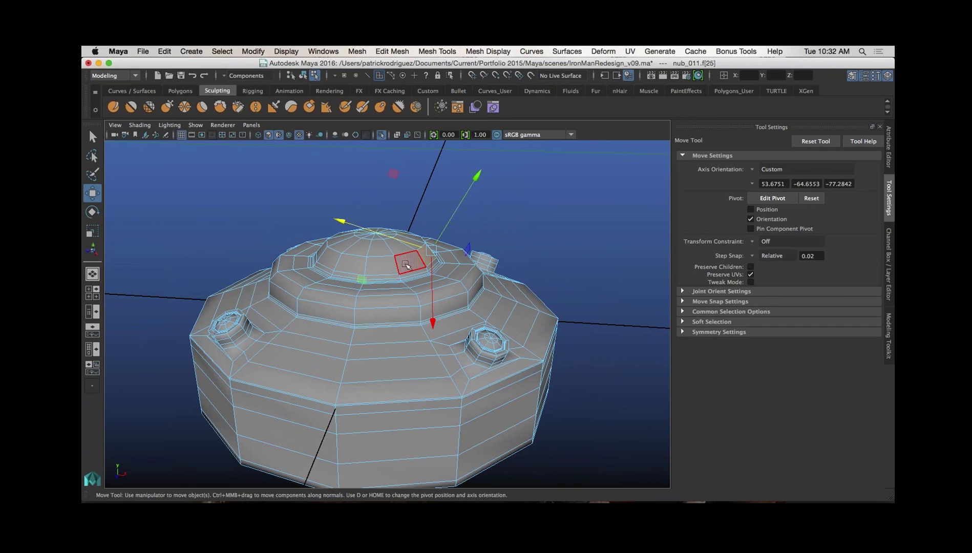
Step: Switch the model back to object selection and activate the Multi-Cut tool from the Modeling Toolkit
{"action": "right_click_drag", "start_coordinate": [409, 277], "coordinate": [410, 230]}
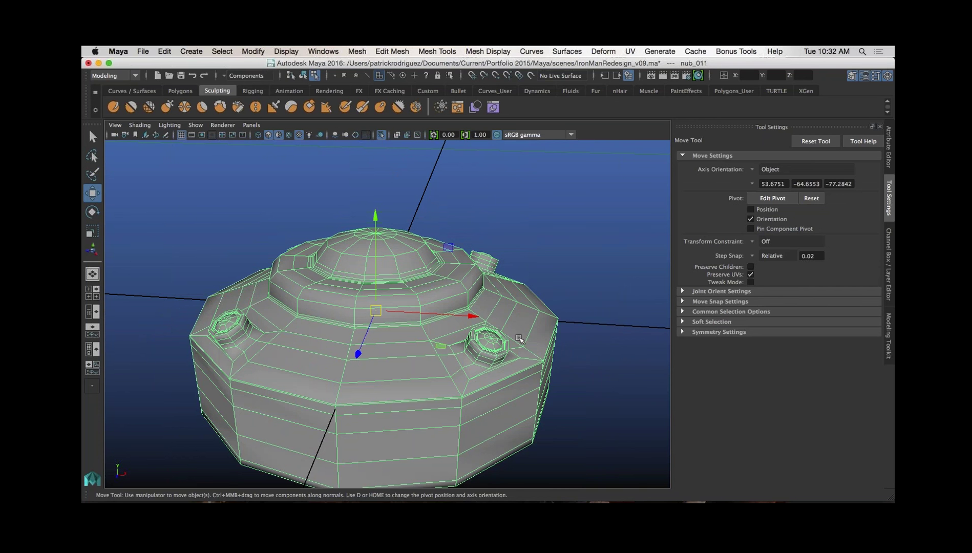
{"action": "left_click_drag", "start_coordinate": [510, 349], "coordinate": [502, 346], "text": "alt"}
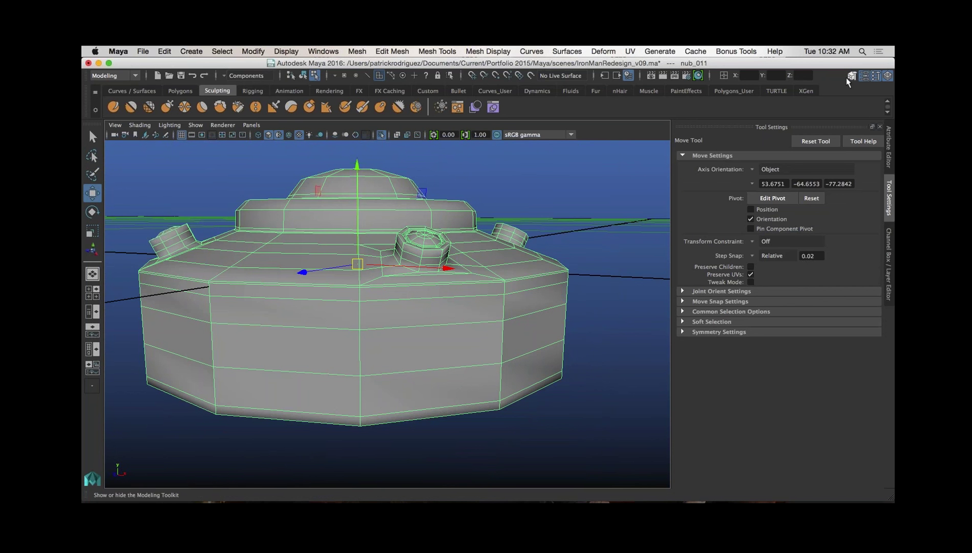
{"action": "left_click", "coordinate": [852, 77]}
{"action": "left_click_drag", "start_coordinate": [881, 365], "coordinate": [878, 419]}
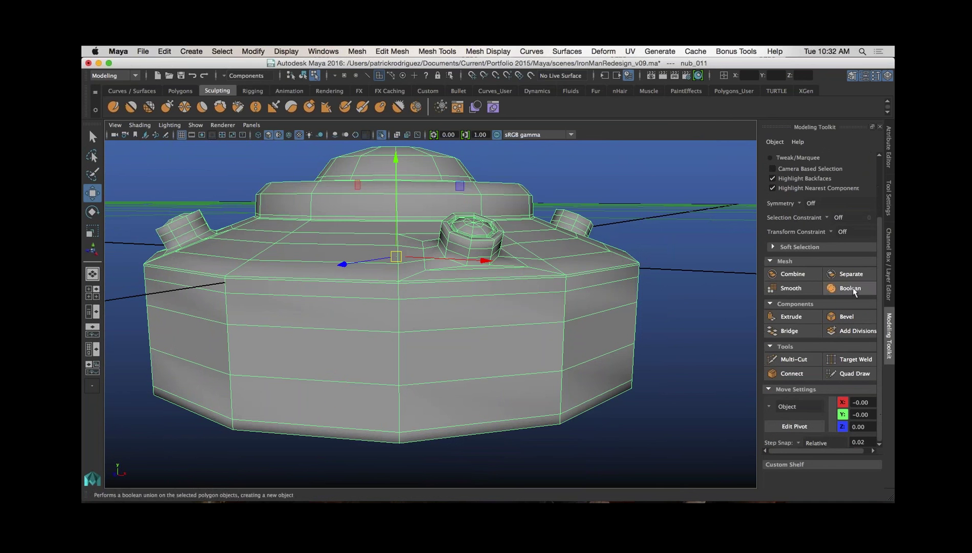
{"action": "left_click", "coordinate": [805, 361]}
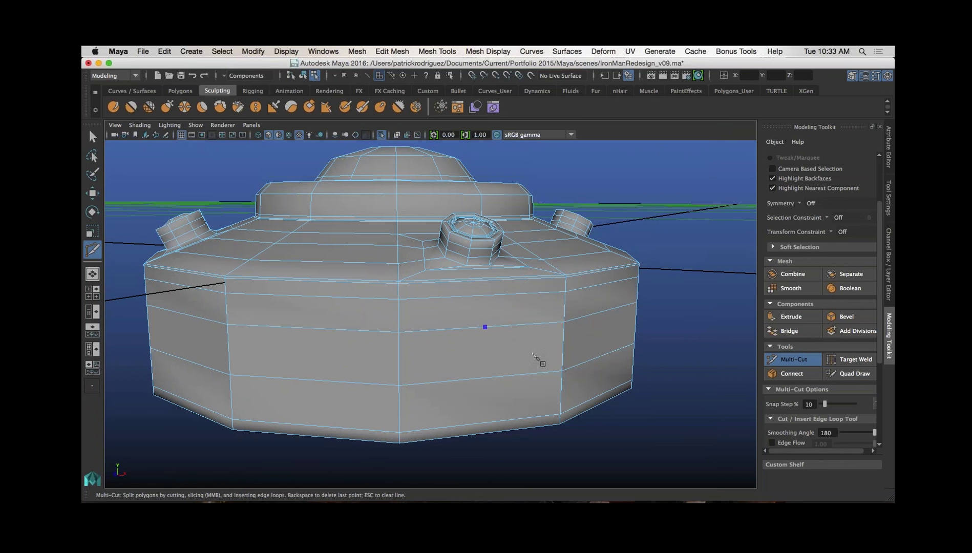
{"action": "left_click_drag", "start_coordinate": [539, 358], "coordinate": [502, 361], "text": "alt"}
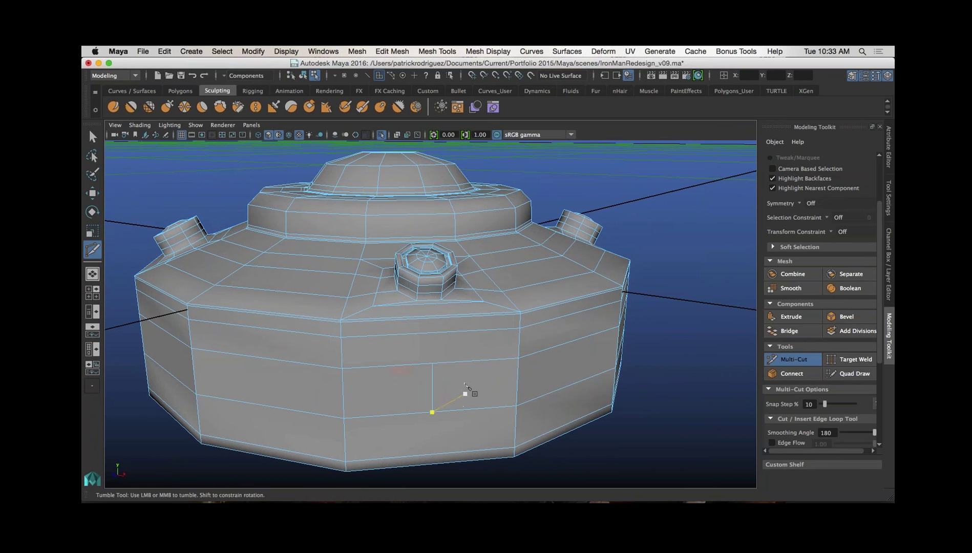
Step: Try a multi-point Multi-Cut across the side-wall faces, and undo it
{"action": "left_click", "coordinate": [574, 343]}
{"action": "left_click", "coordinate": [575, 382]}
{"action": "left_click", "coordinate": [324, 367]}
{"action": "key", "text": "Return"}
{"action": "key", "text": "z"}
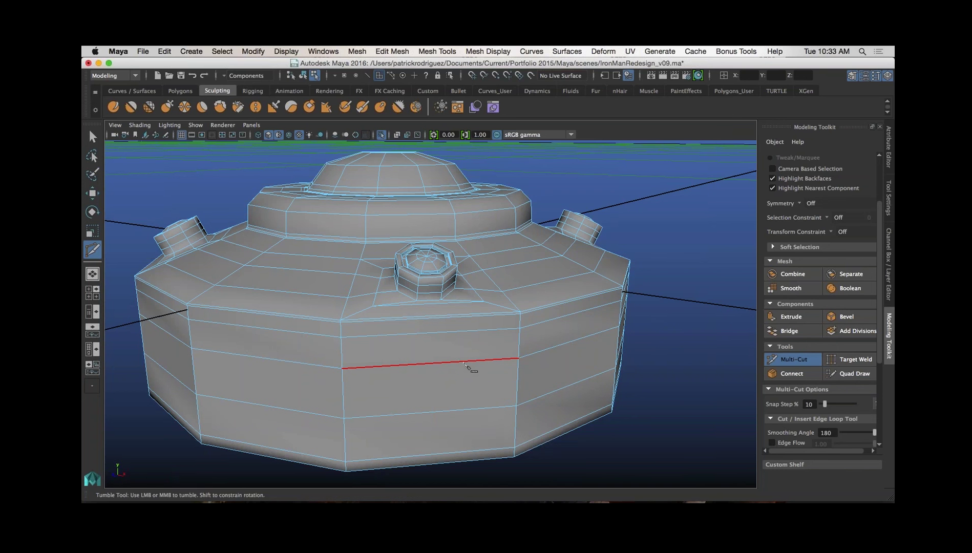
Step: Place a perpendicular Multi-Cut line down the side wall from the middle band's upper edge to the lower rim edge
{"action": "left_click", "coordinate": [463, 365]}
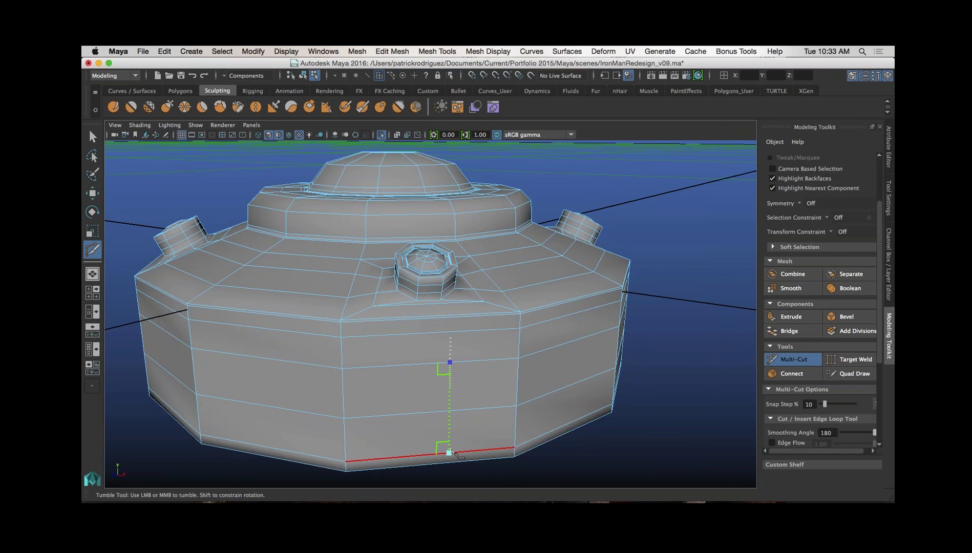
{"action": "left_click", "coordinate": [449, 452]}
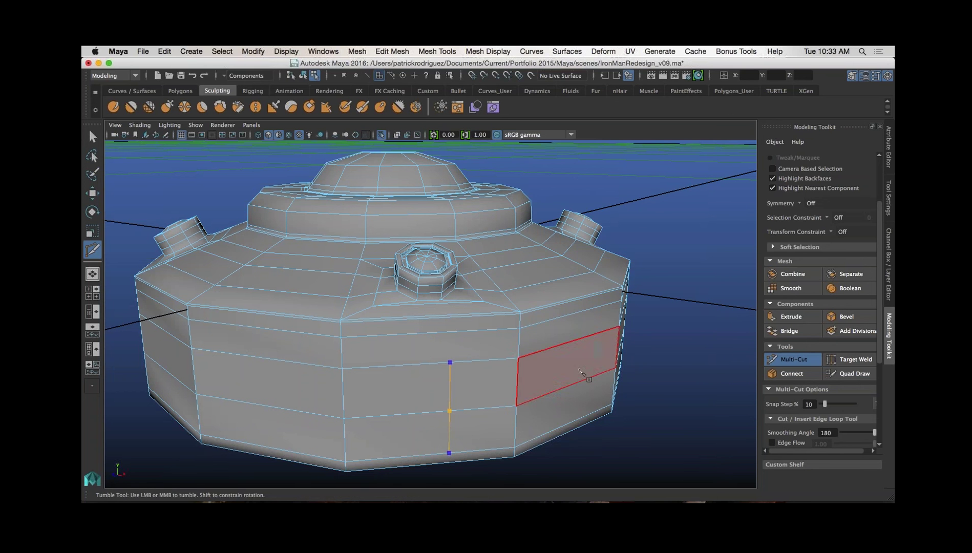
{"action": "left_click_drag", "start_coordinate": [580, 376], "coordinate": [602, 368], "text": "alt"}
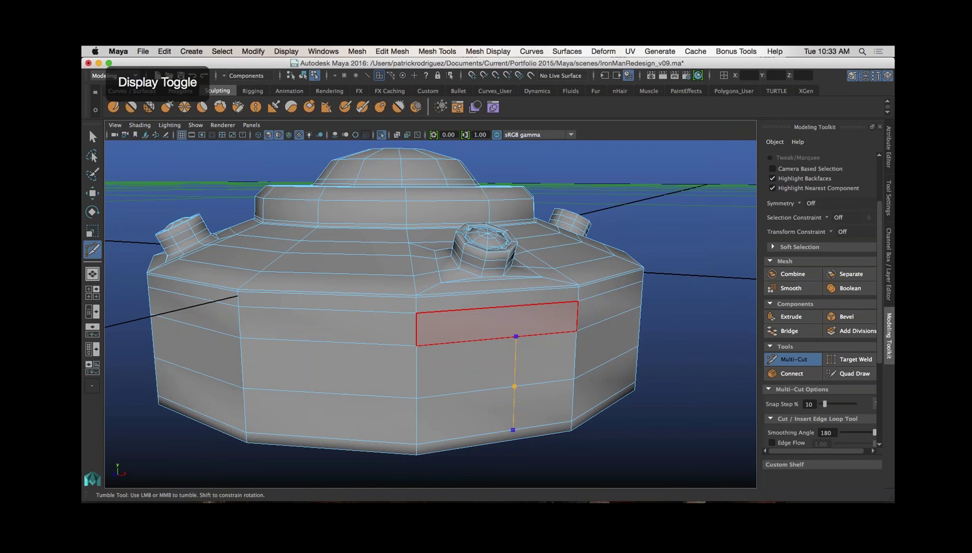
Step: Switch back to Maya and show the Polygons shelf tools
{"action": "key", "text": "super+Tab"}
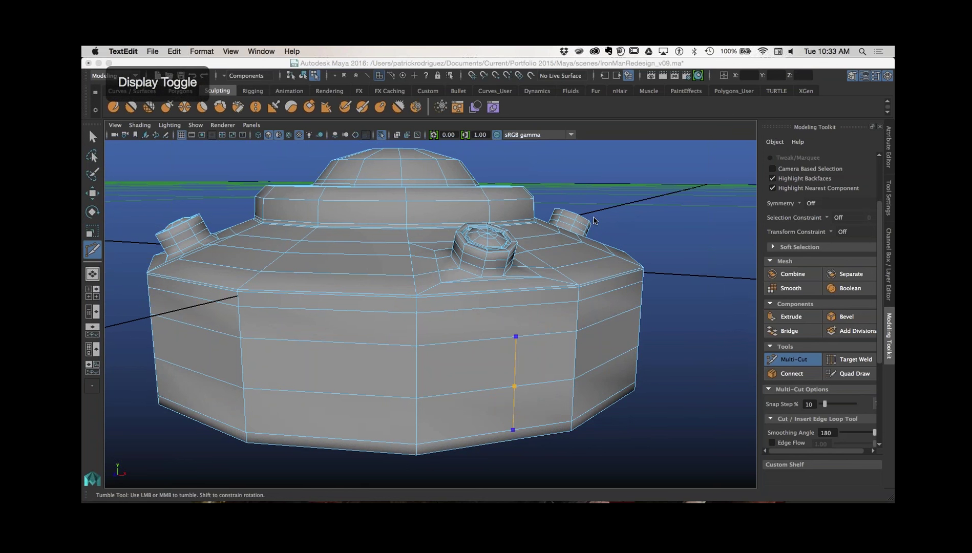
{"action": "left_click", "coordinate": [224, 96]}
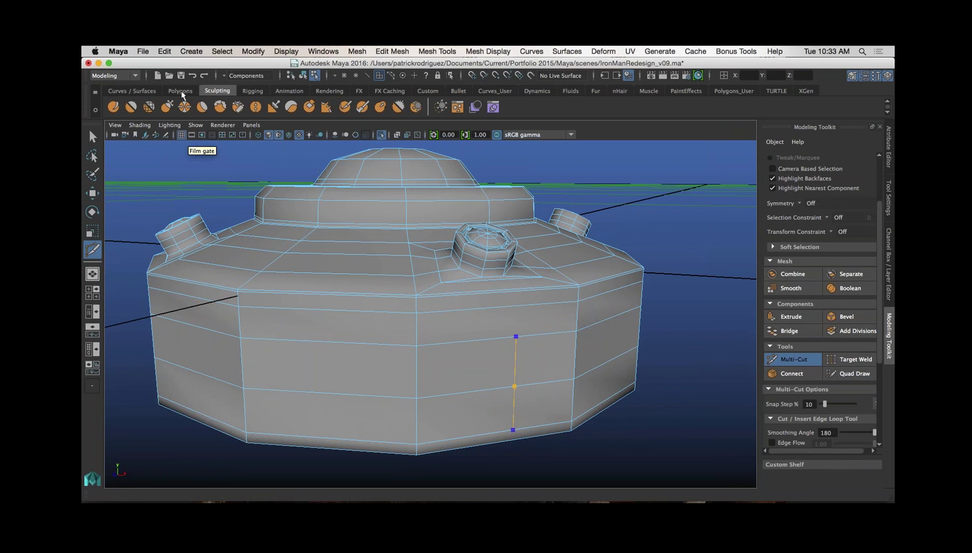
{"action": "left_click", "coordinate": [181, 91]}
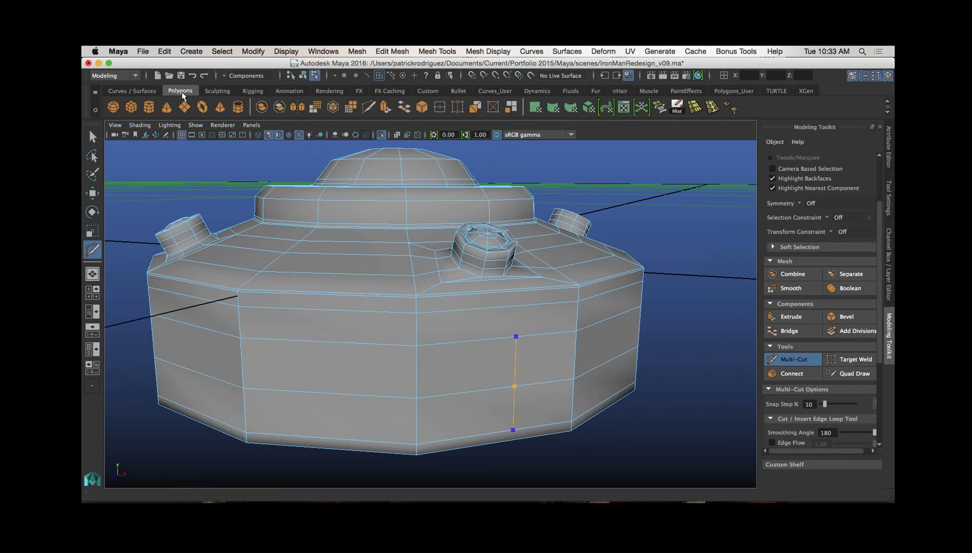